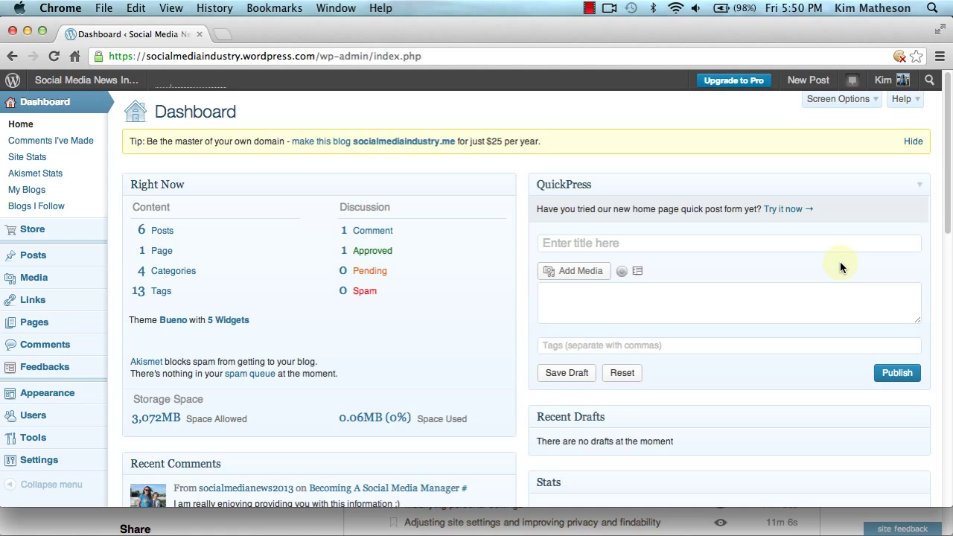
# Create a new blank page from Pages > Add New in the admin sidebar.
pyautogui.moveTo(16, 326)
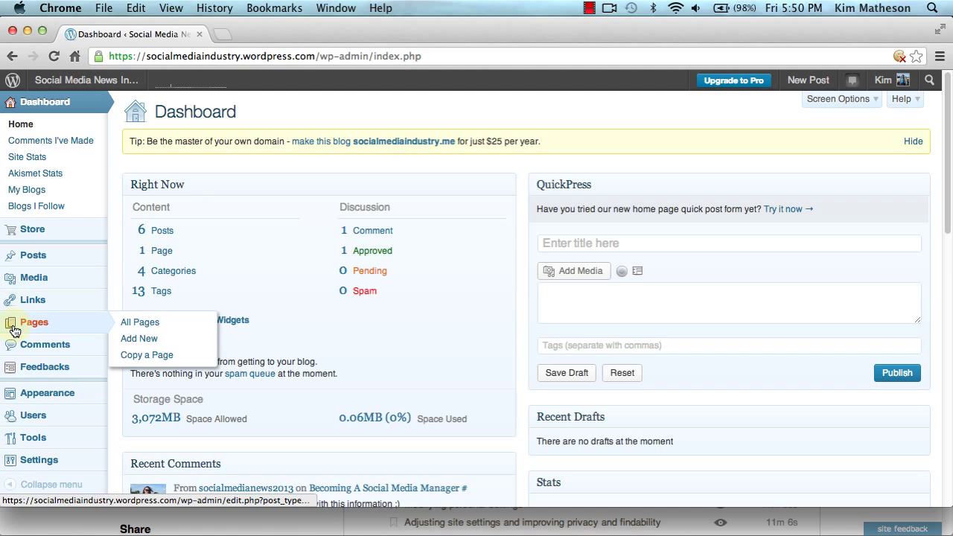
pyautogui.click(130, 343)
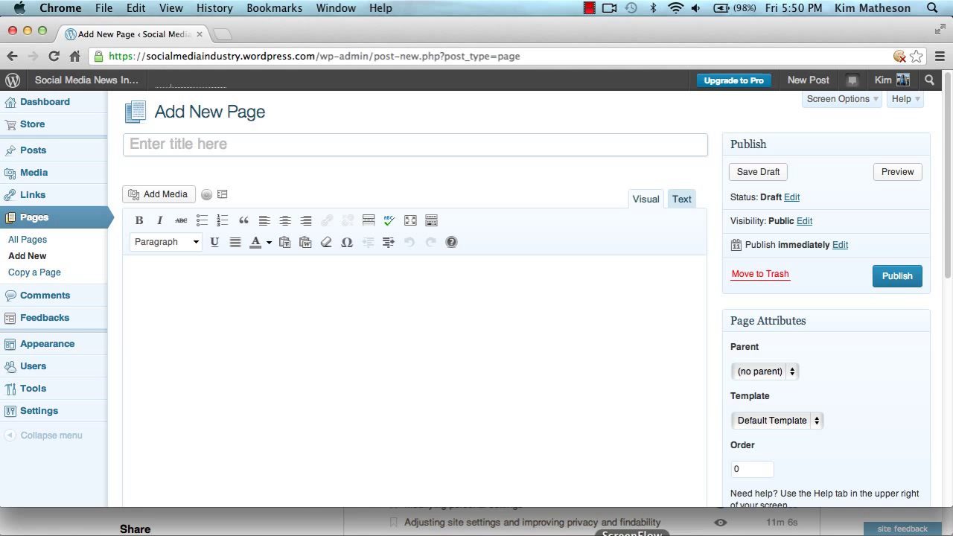
# Copy the 'Social Media Contributors' heading line from the Word document.
pyautogui.press('super+Tab')
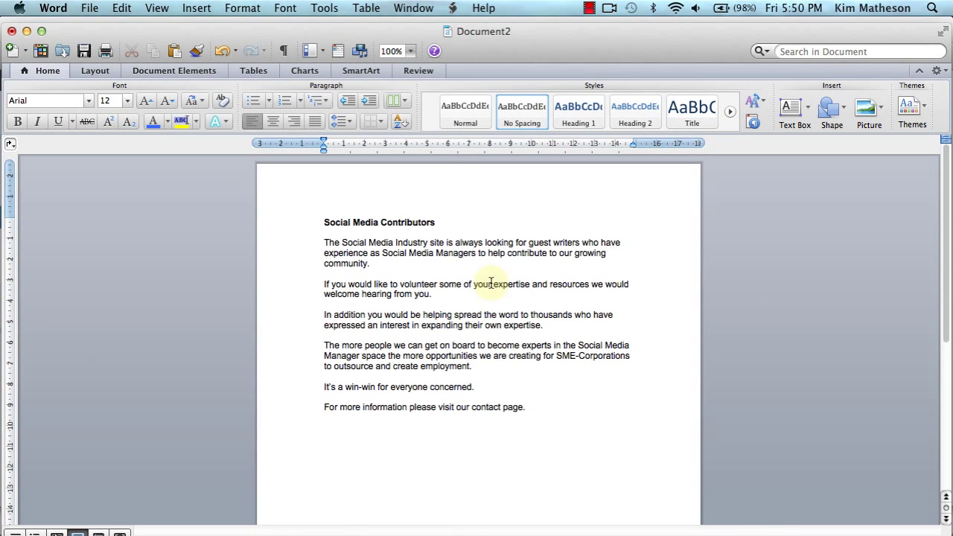
pyautogui.moveTo(325, 222); pyautogui.dragTo(426, 220)
pyautogui.rightClick(426, 220)
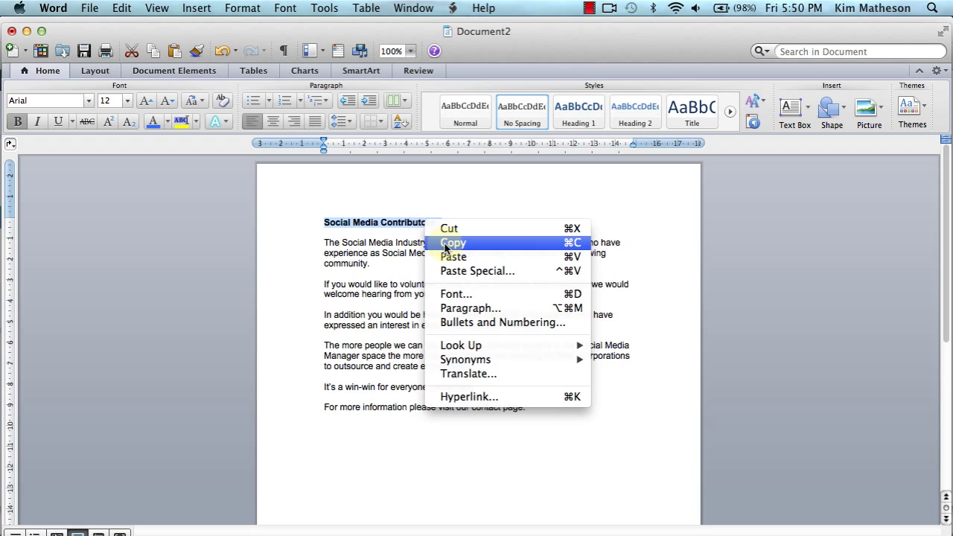
pyautogui.click(446, 245)
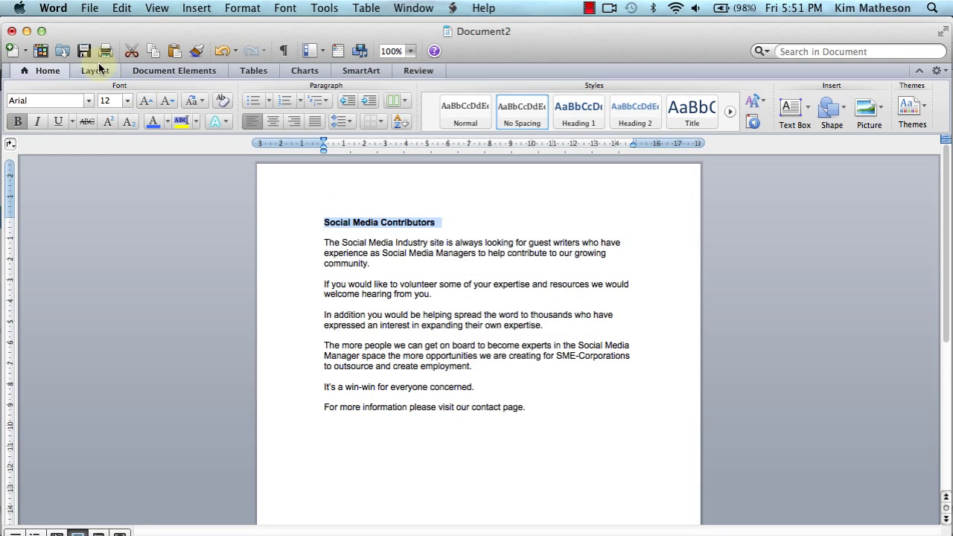
# Paste 'Social Media Contributors' as the page title and copy the title text.
pyautogui.click(27, 32)
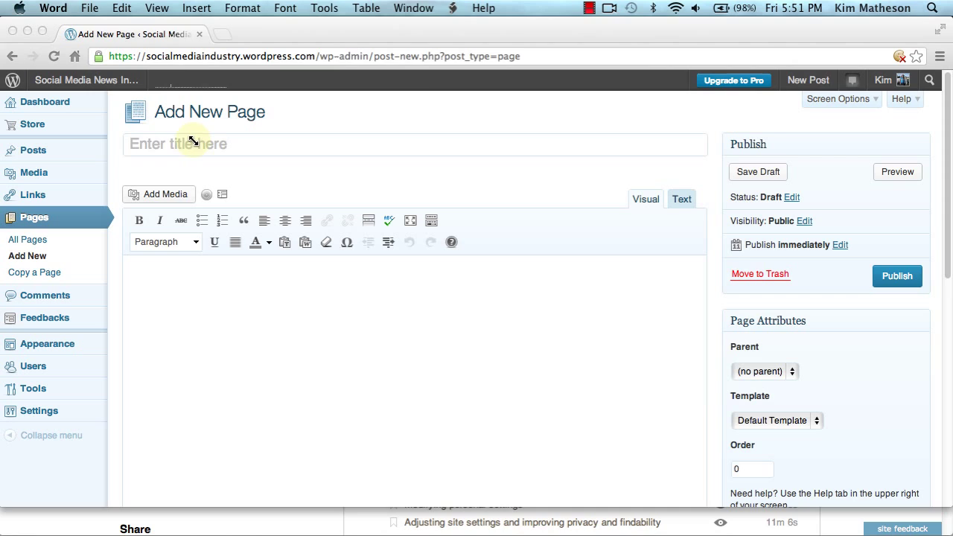
pyautogui.click(187, 146)
pyautogui.rightClick(182, 144)
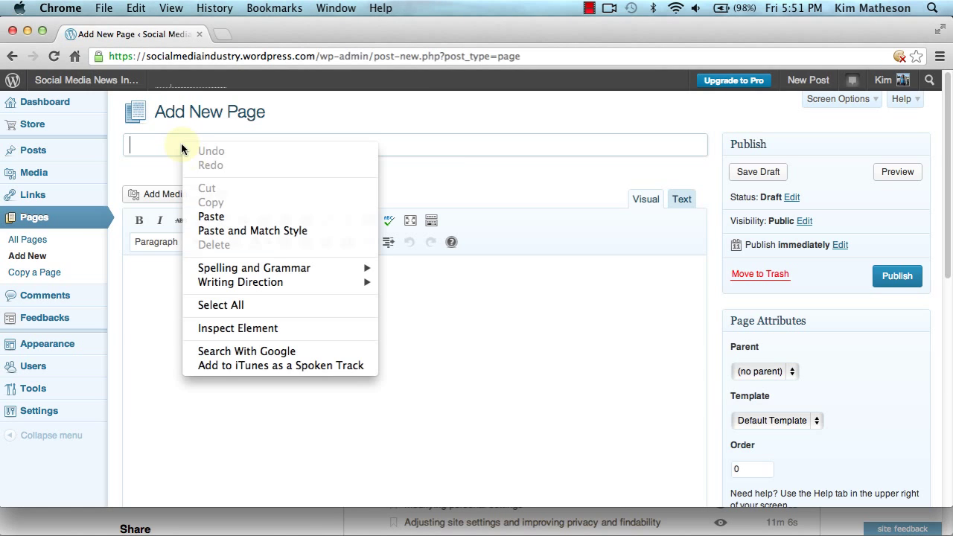
pyautogui.click(209, 217)
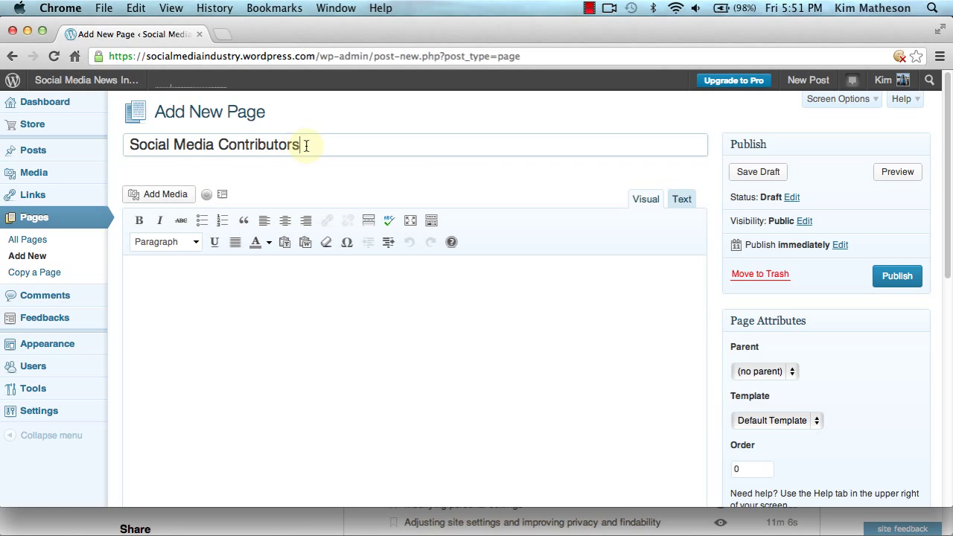
pyautogui.moveTo(301, 145); pyautogui.dragTo(134, 134)
pyautogui.rightClick(153, 143)
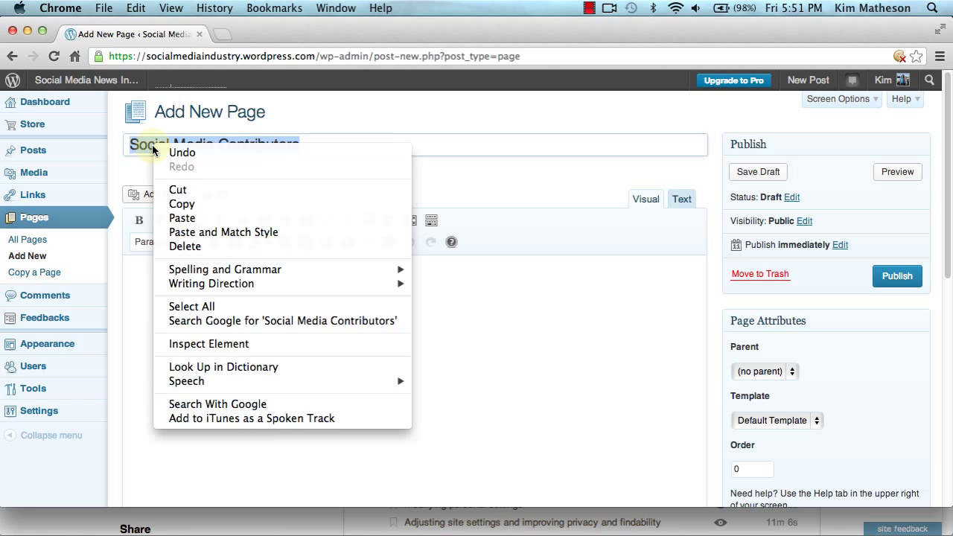
pyautogui.click(177, 206)
# Paste 'Social Media Contributors' into the page body and format it as Heading 1.
pyautogui.click(157, 285)
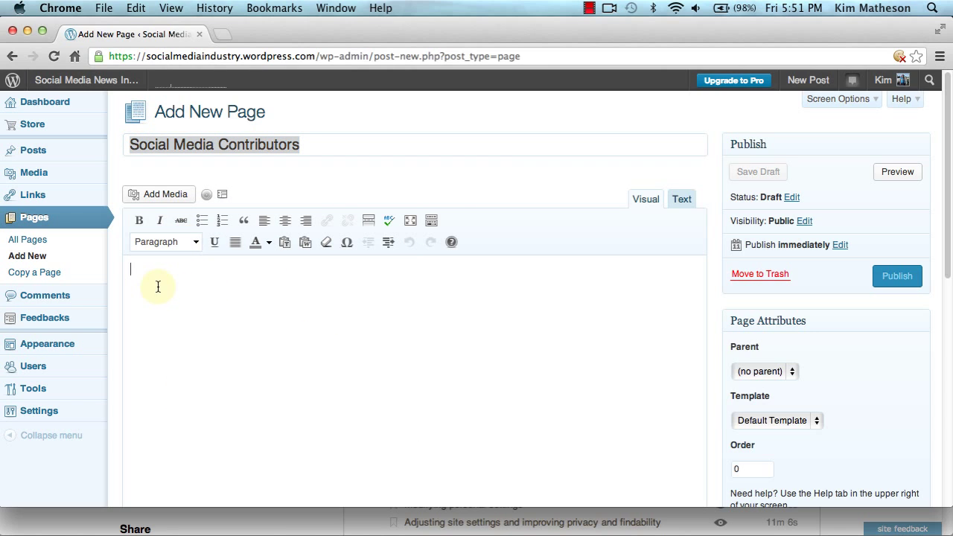
pyautogui.rightClick(157, 285)
pyautogui.click(193, 359)
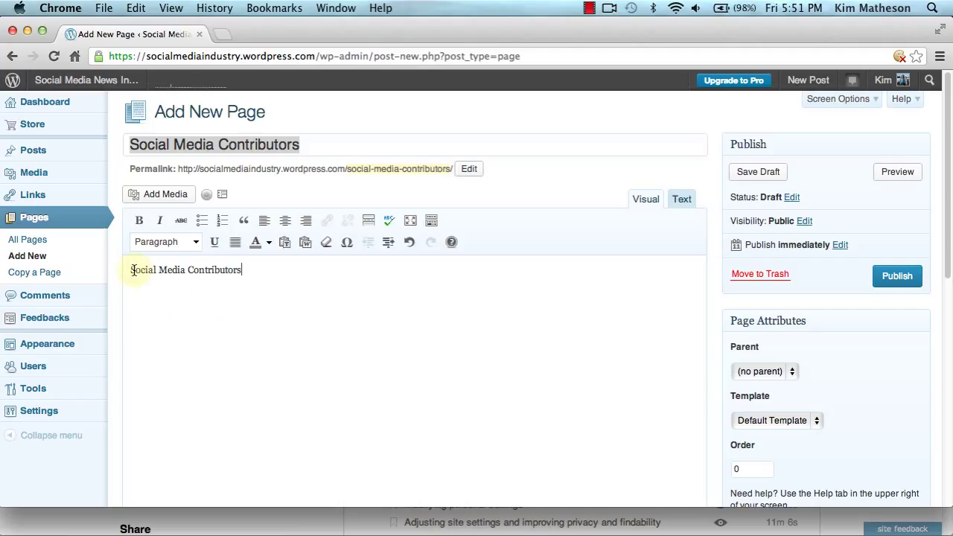
pyautogui.moveTo(133, 270); pyautogui.dragTo(246, 272)
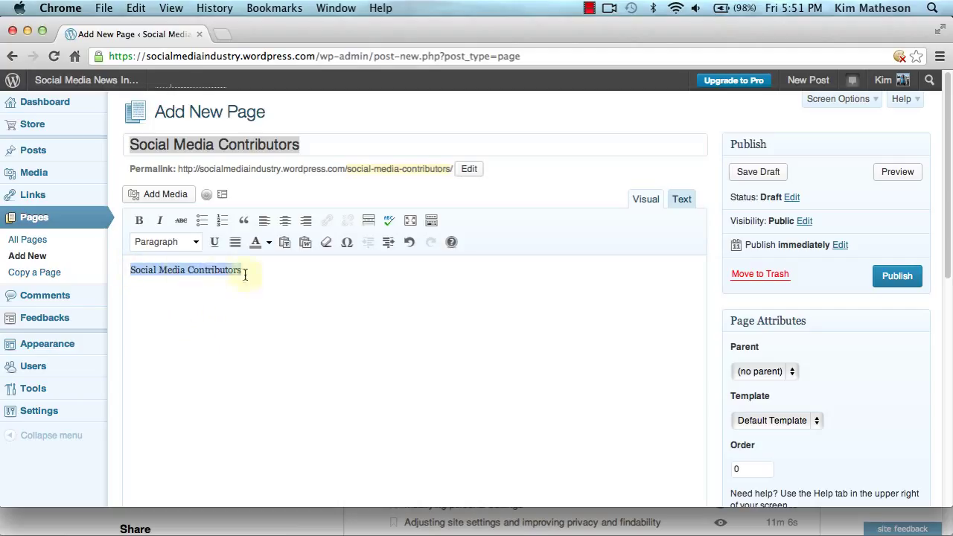
pyautogui.click(198, 244)
pyautogui.click(191, 325)
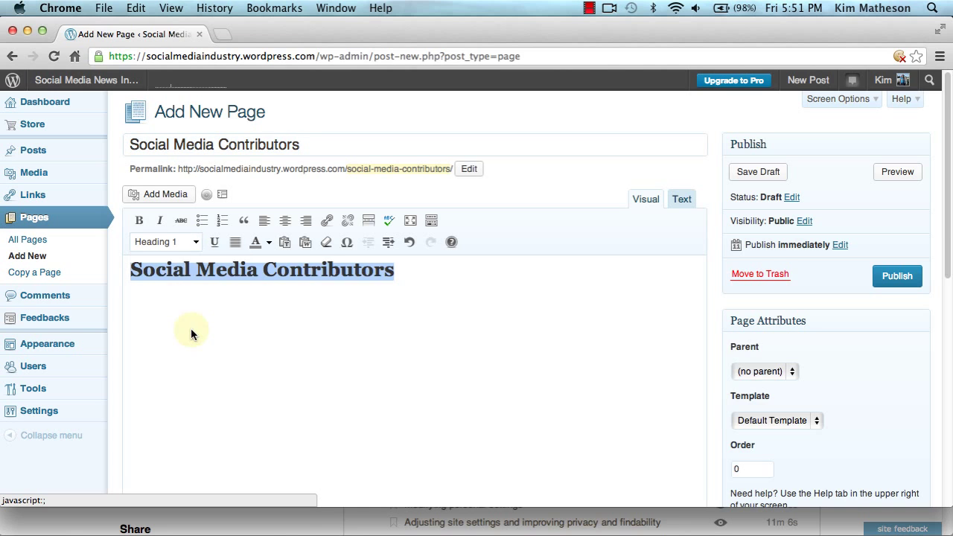
pyautogui.click(381, 340)
# Copy the article's body paragraphs below the heading in Word.
pyautogui.click(790, 531)
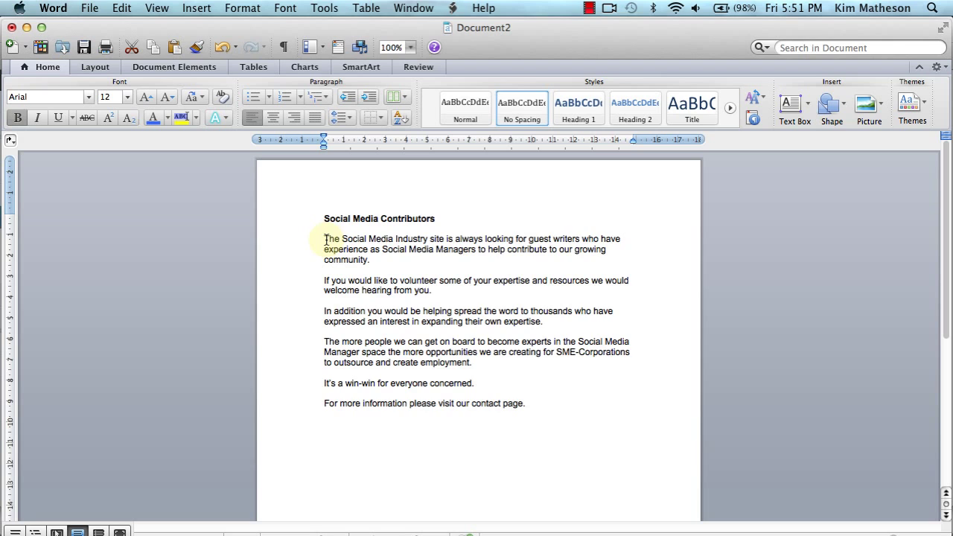
pyautogui.moveTo(324, 240); pyautogui.dragTo(511, 407)
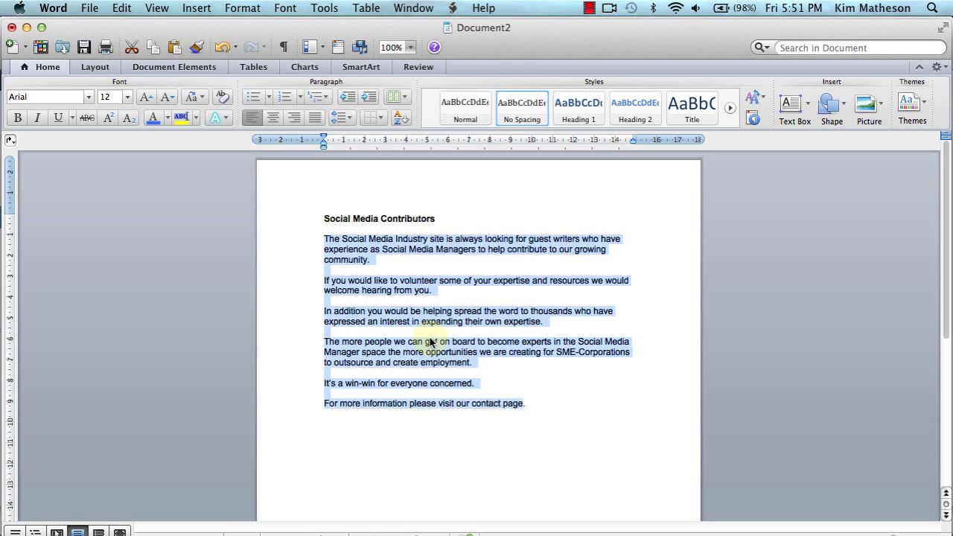
pyautogui.rightClick(424, 325)
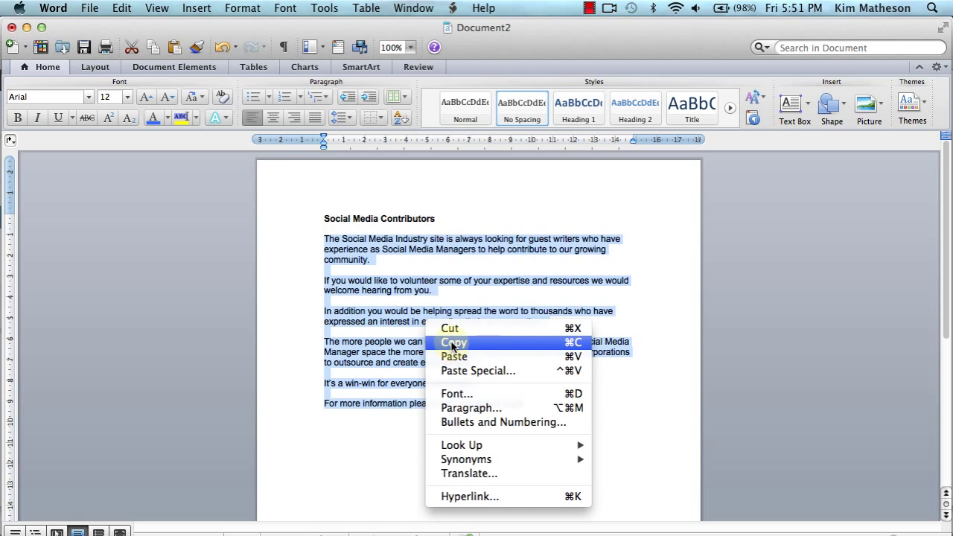
pyautogui.click(450, 341)
# Paste the copied paragraphs as plain text beneath the Heading 1 line.
pyautogui.click(26, 28)
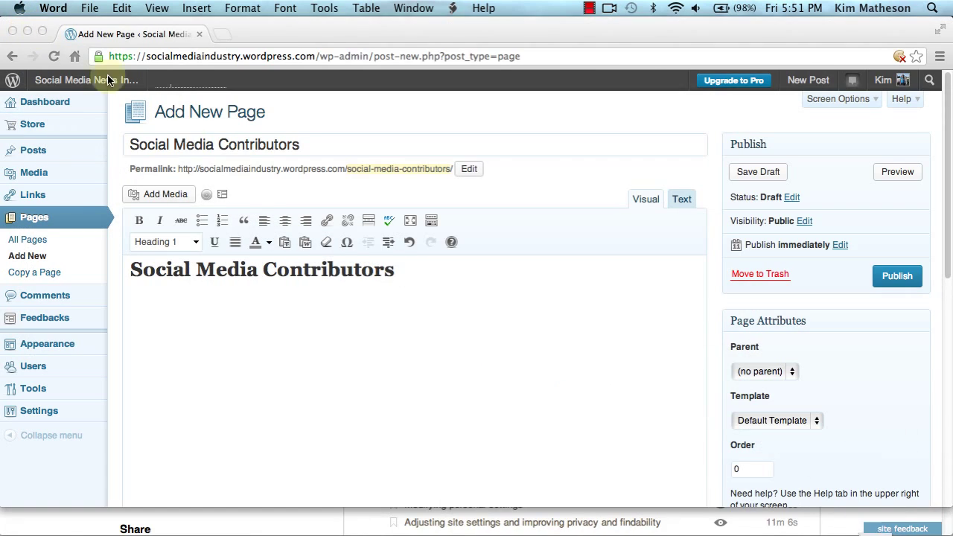
pyautogui.click(407, 277)
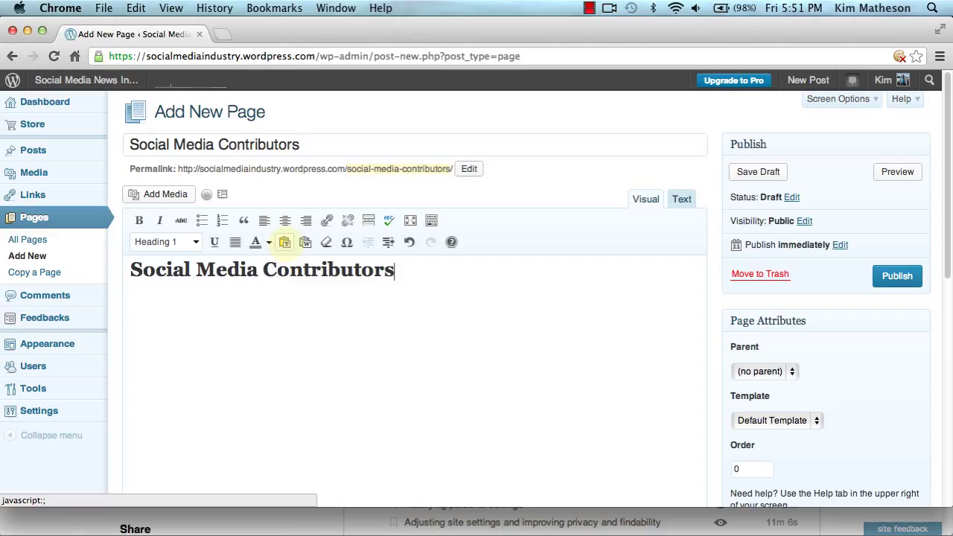
pyautogui.press('Return')
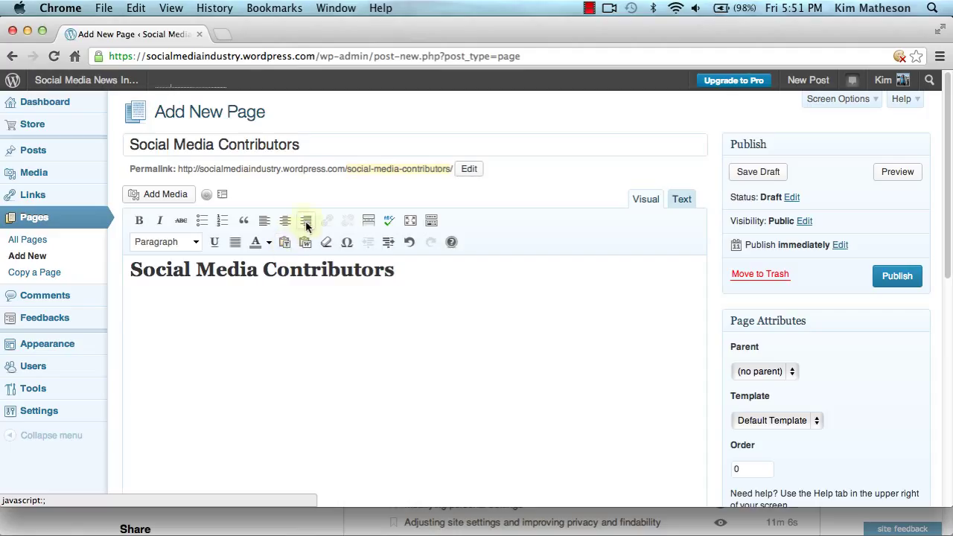
pyautogui.click(285, 242)
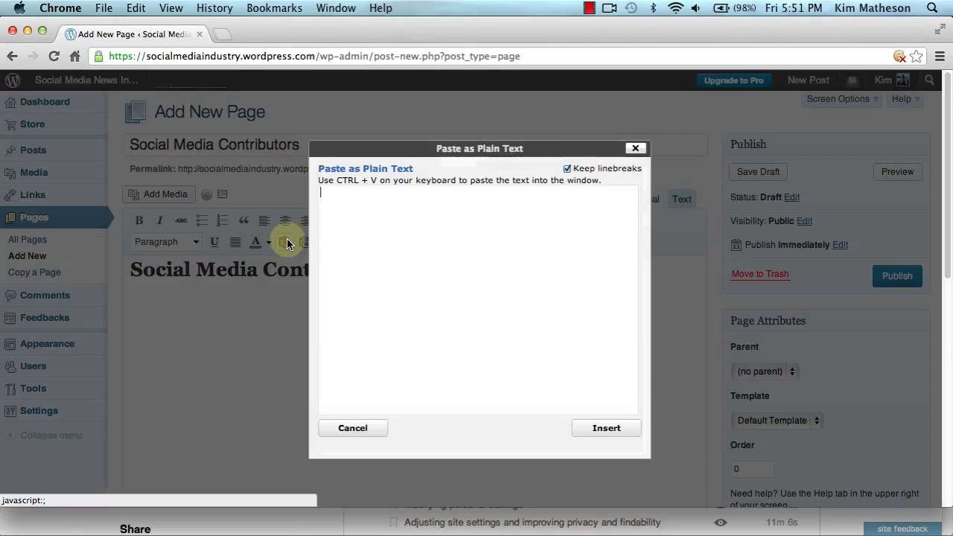
pyautogui.rightClick(345, 204)
pyautogui.click(376, 278)
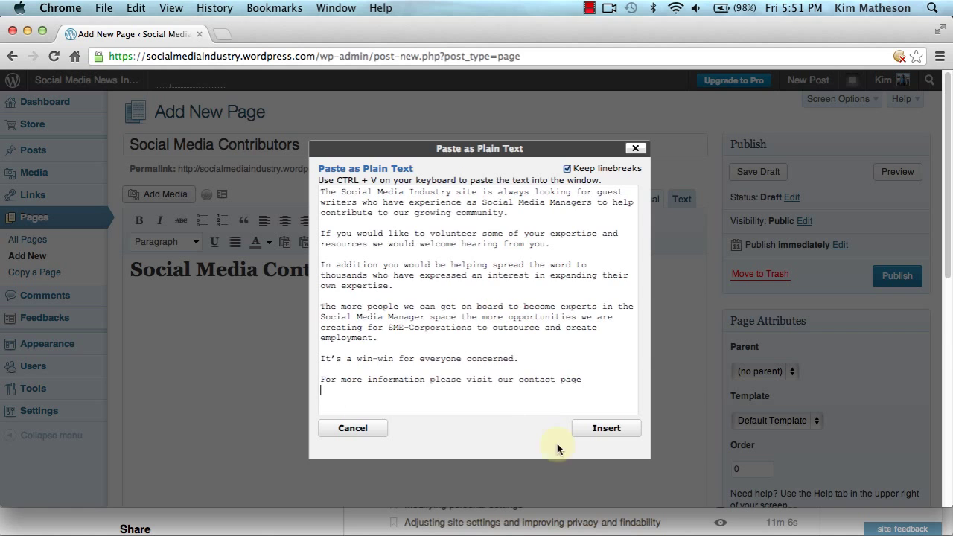
pyautogui.click(606, 435)
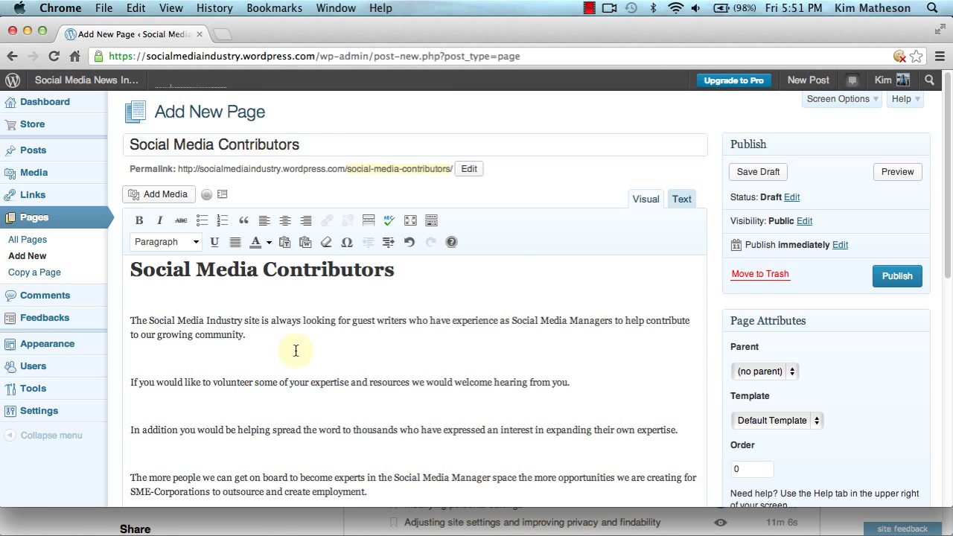
# Delete the five empty lines between paragraphs, down to the 'For more information' line.
pyautogui.click(175, 348)
pyautogui.press('BackSpace')
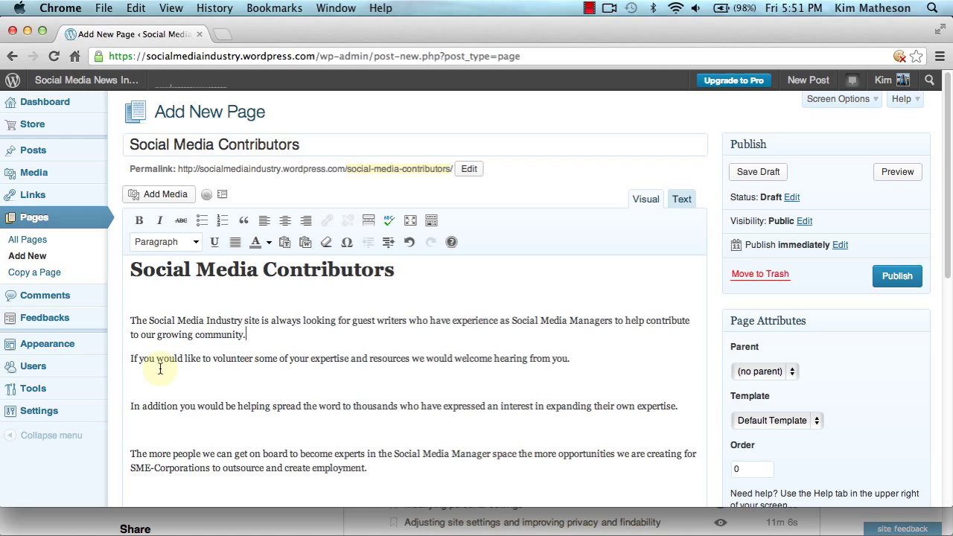
pyautogui.click(154, 378)
pyautogui.press('BackSpace')
pyautogui.click(142, 403)
pyautogui.press('BackSpace')
pyautogui.click(140, 441)
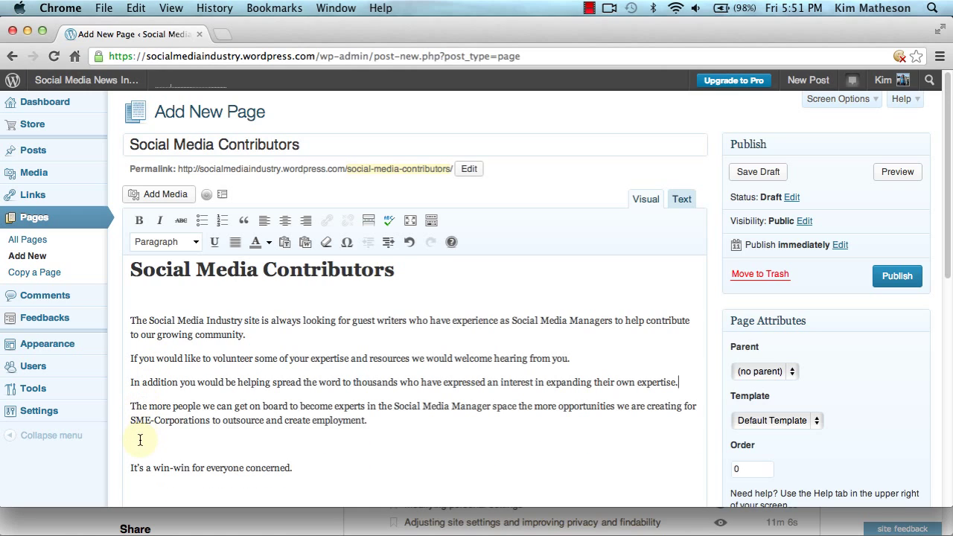
pyautogui.press('BackSpace')
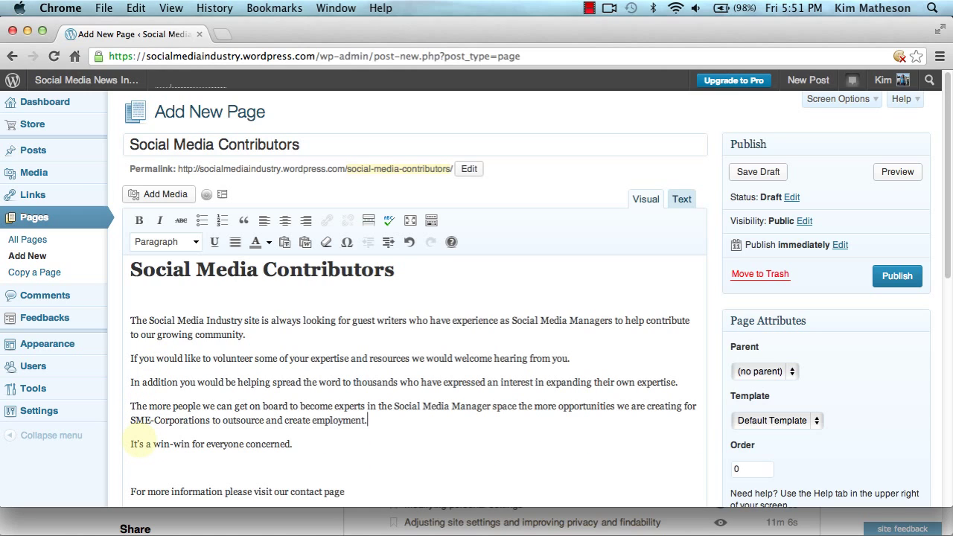
pyautogui.click(136, 455)
pyautogui.press('BackSpace')
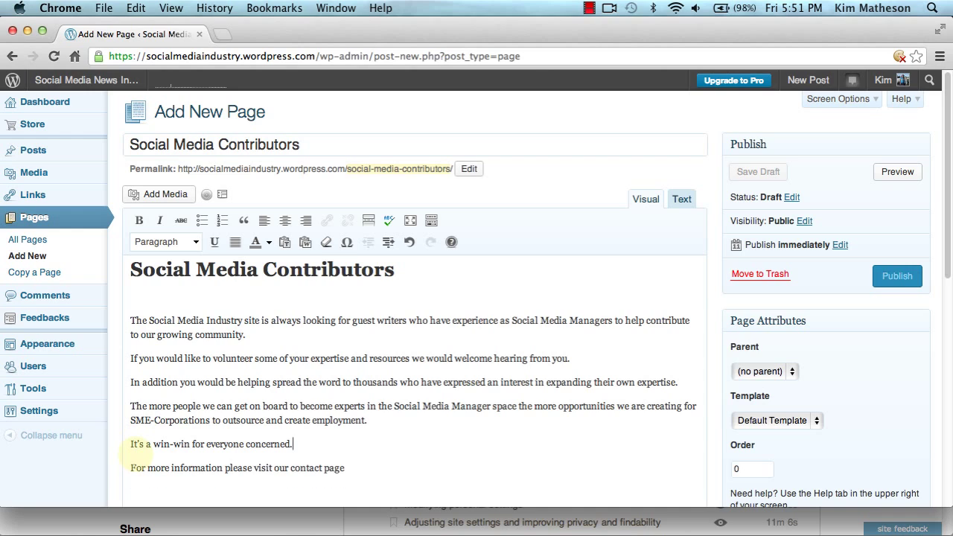
# Proofread the text: 'contribute' becomes 'give', first 'expertise' becomes 'ability', second kept.
pyautogui.click(390, 226)
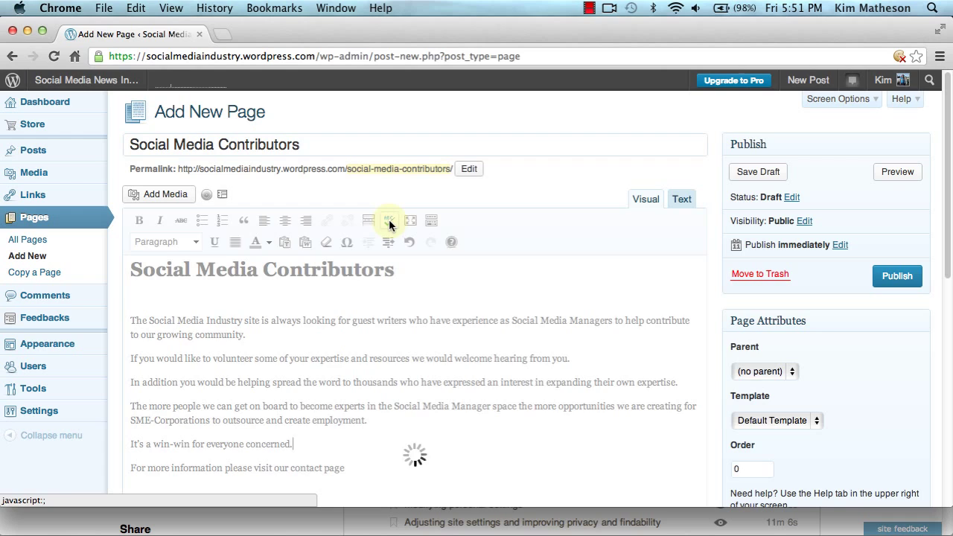
pyautogui.click(659, 324)
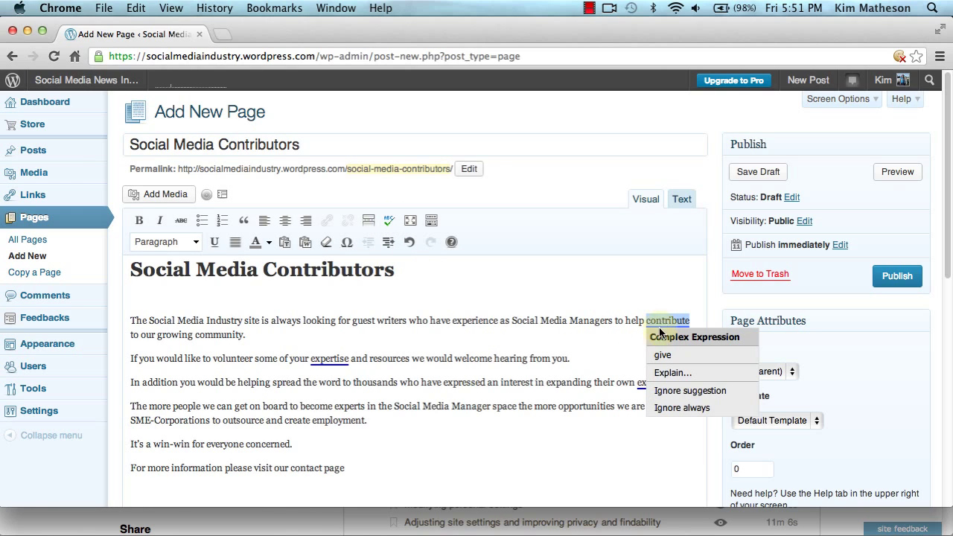
pyautogui.click(663, 355)
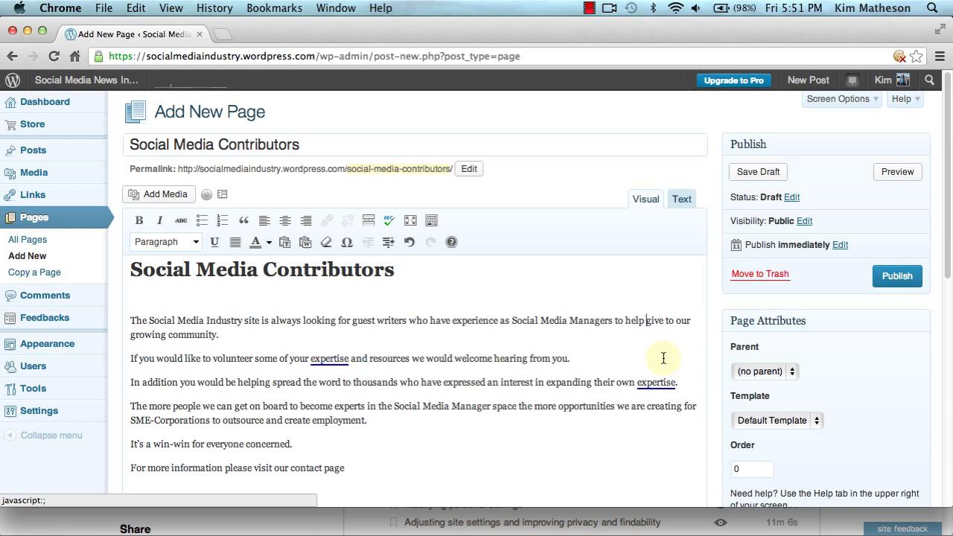
pyautogui.click(321, 361)
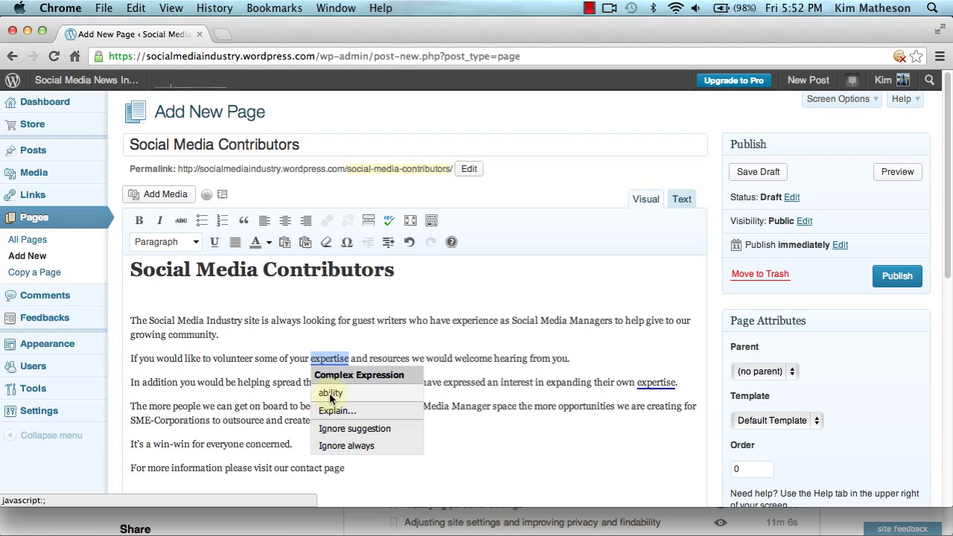
pyautogui.click(331, 394)
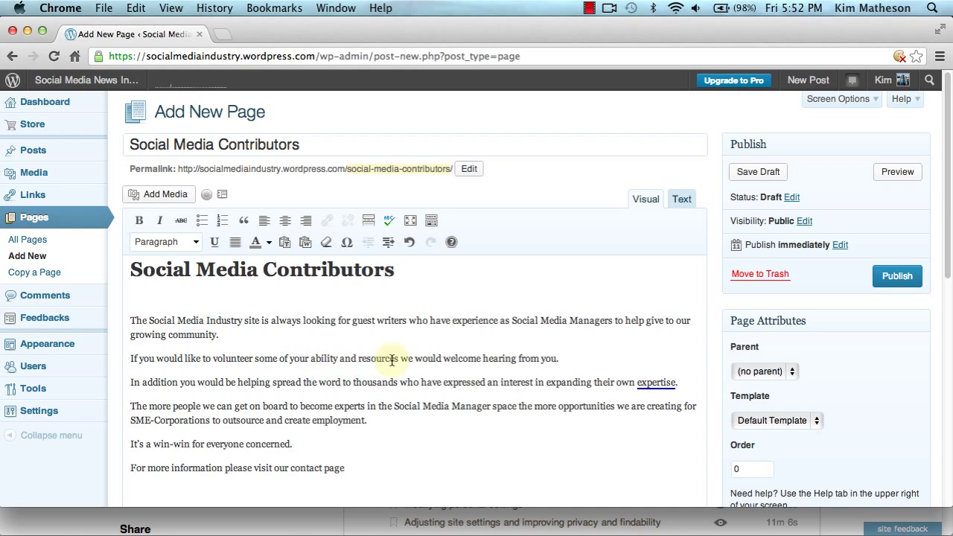
pyautogui.click(648, 388)
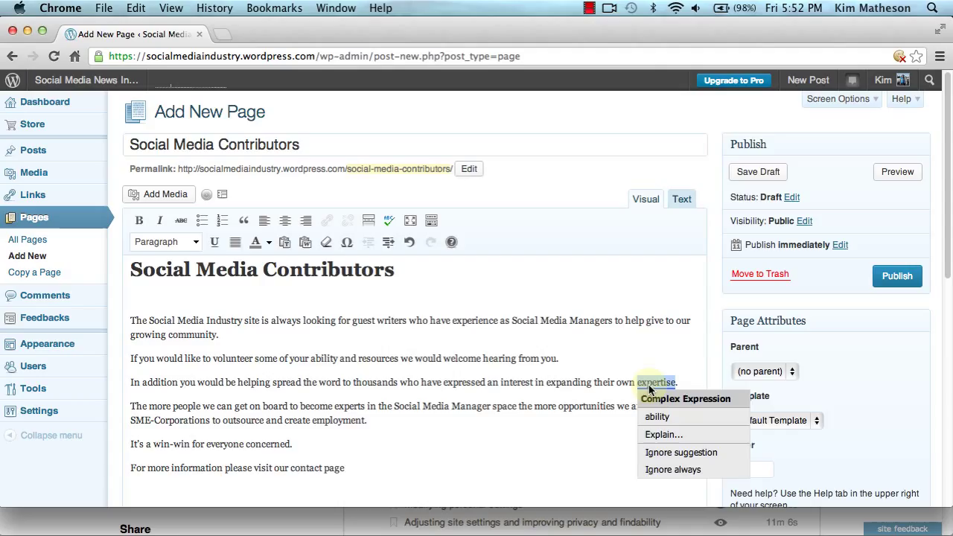
pyautogui.click(632, 359)
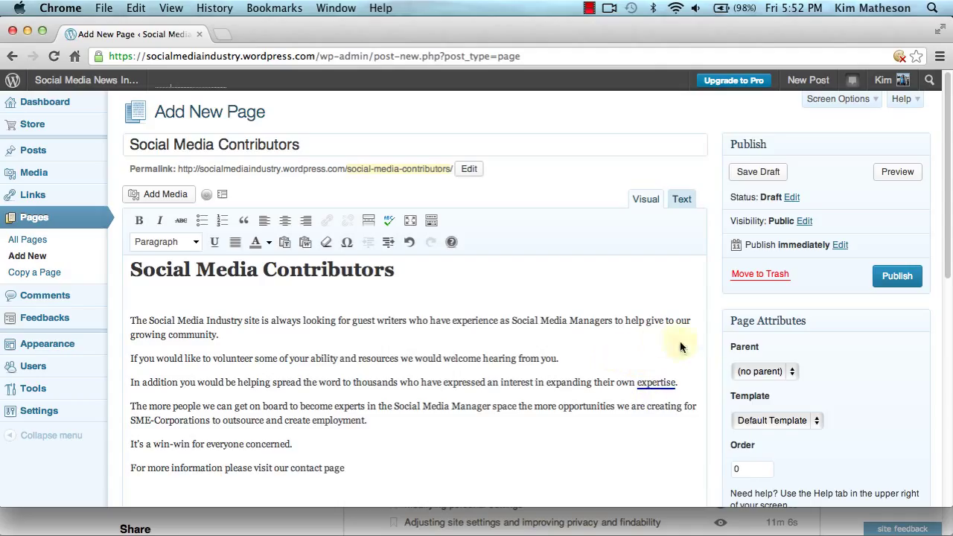
# Set the page's Parent attribute to About Us and publish it.
pyautogui.scroll(-3, 935, 253)
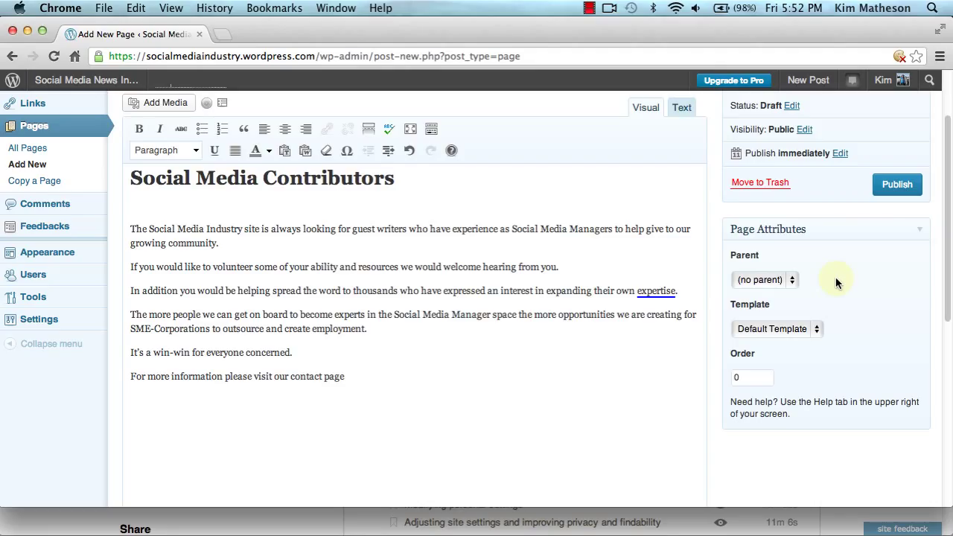
pyautogui.click(792, 287)
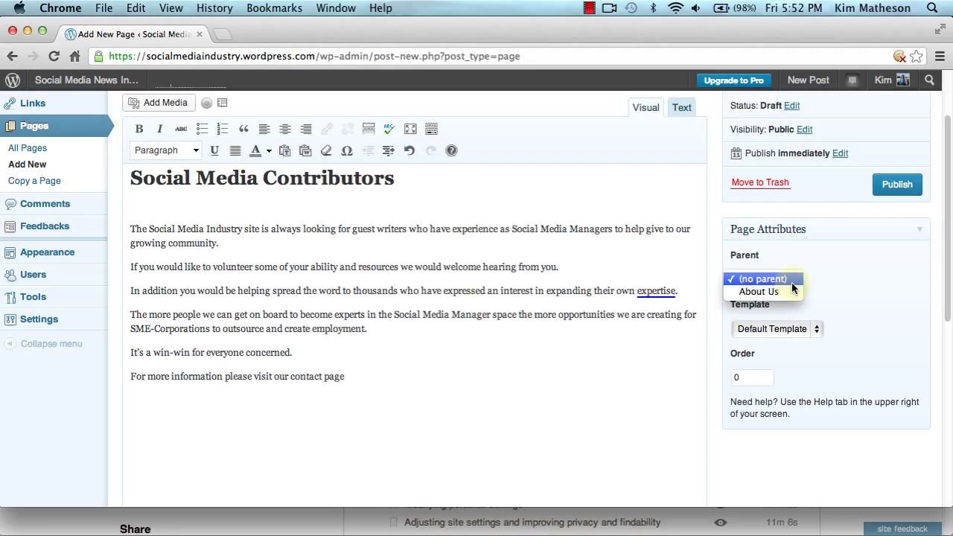
pyautogui.click(779, 295)
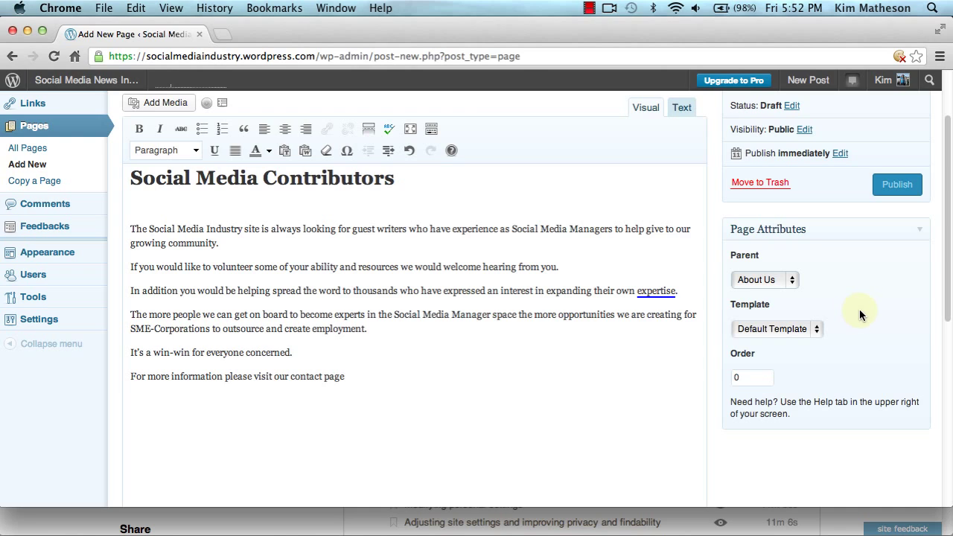
pyautogui.click(896, 189)
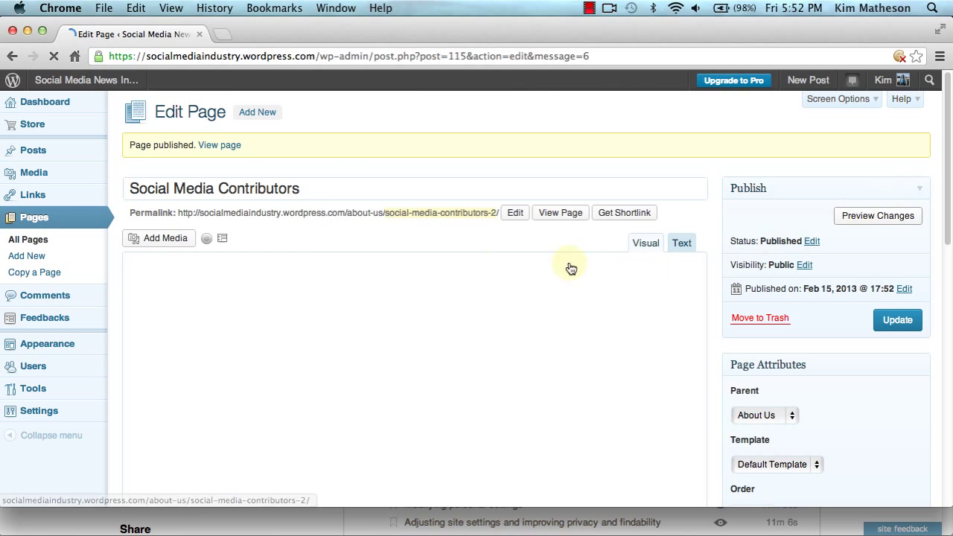
# Open the live site home page in a new browser tab.
pyautogui.moveTo(55, 106)
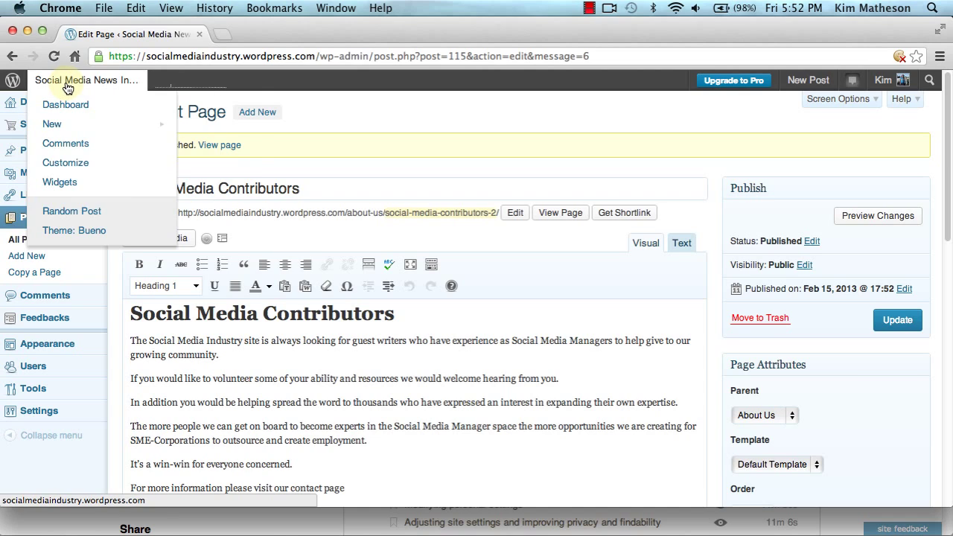
pyautogui.rightClick(66, 85)
pyautogui.click(125, 84)
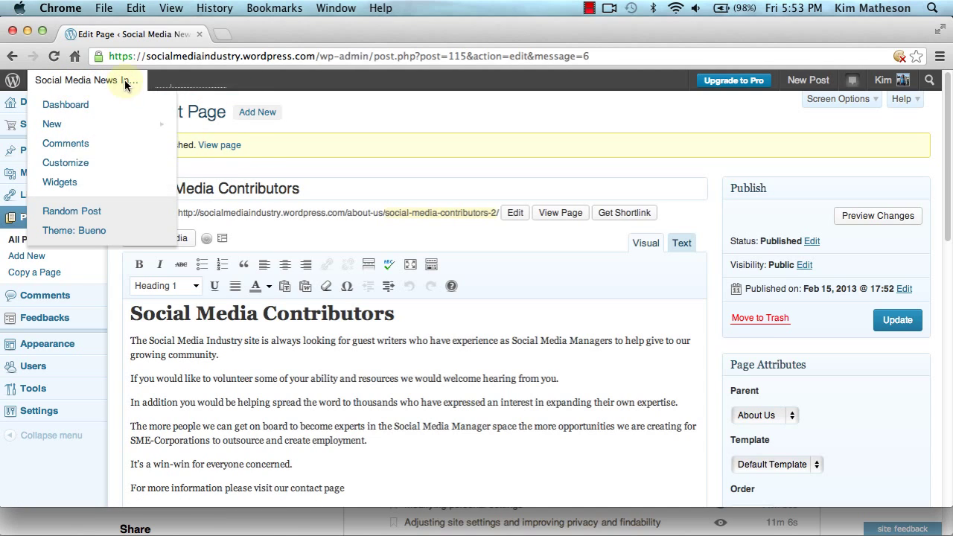
pyautogui.click(272, 39)
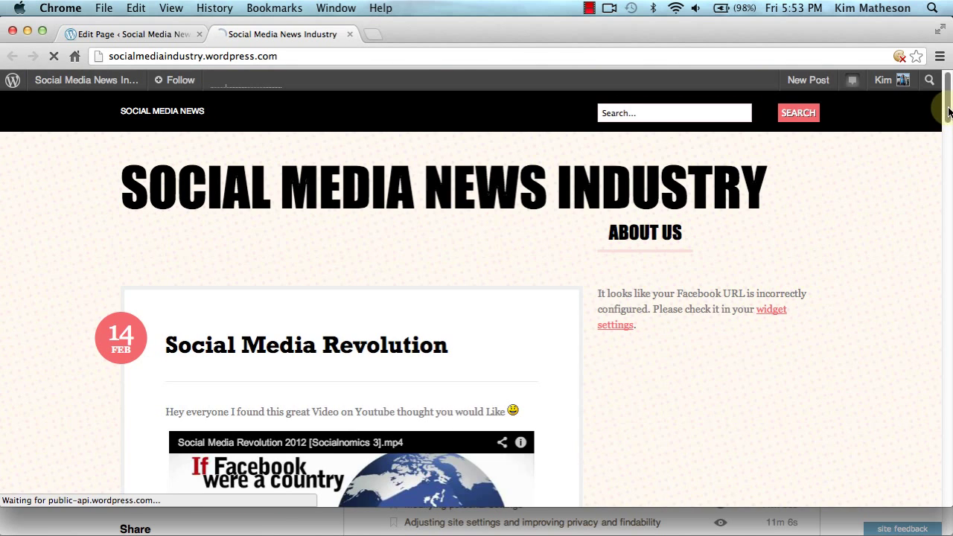
# Open Social Media Contributors from the About Us menu in its own tab.
pyautogui.scroll(-3, 948, 111)
pyautogui.moveTo(637, 125)
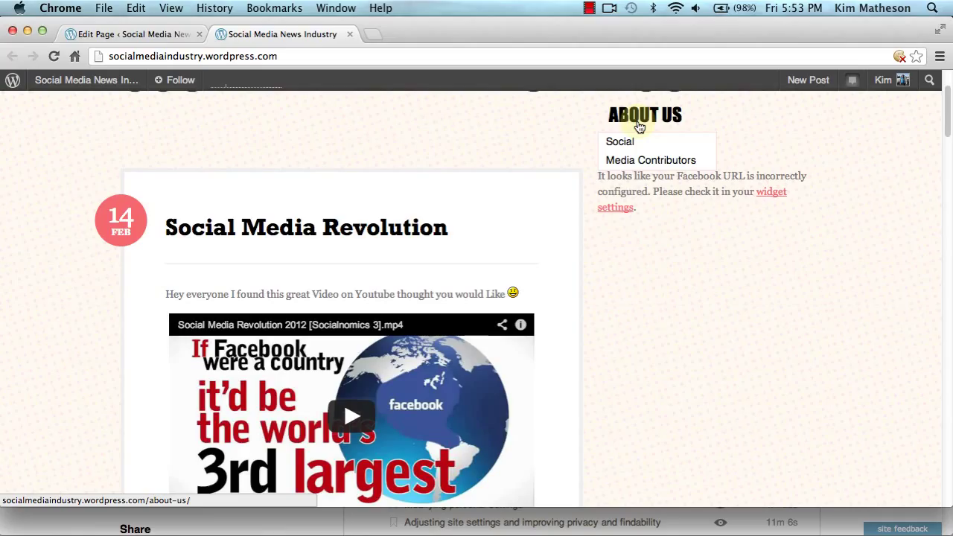
pyautogui.rightClick(624, 164)
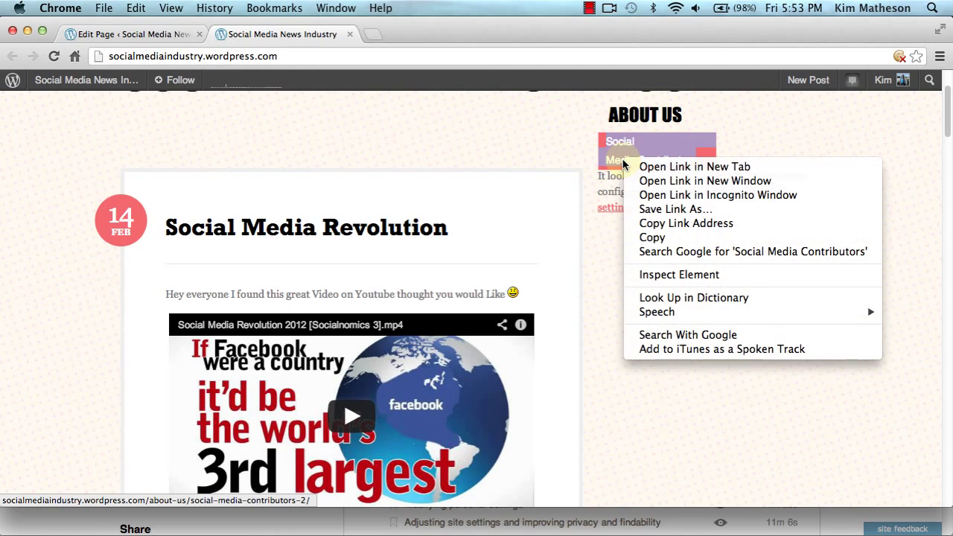
pyautogui.click(635, 167)
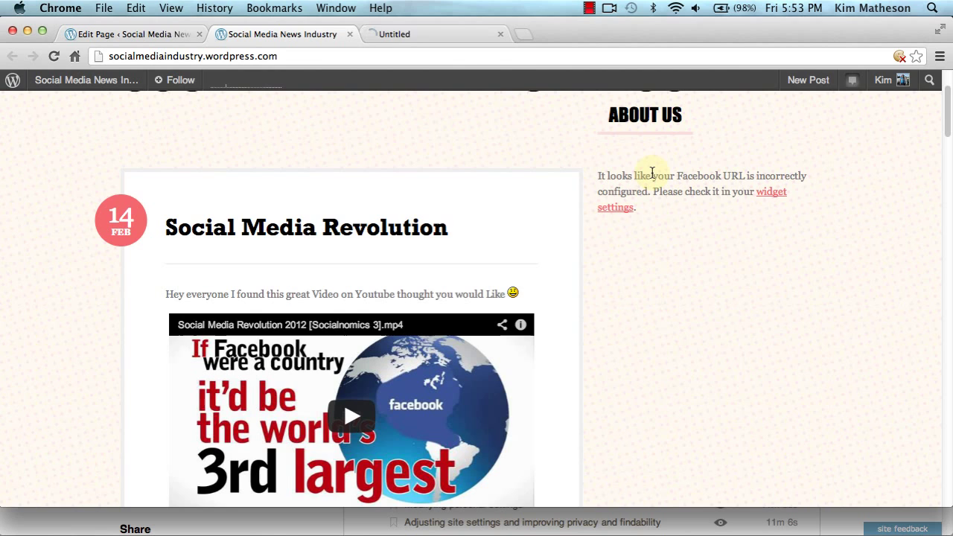
pyautogui.click(420, 36)
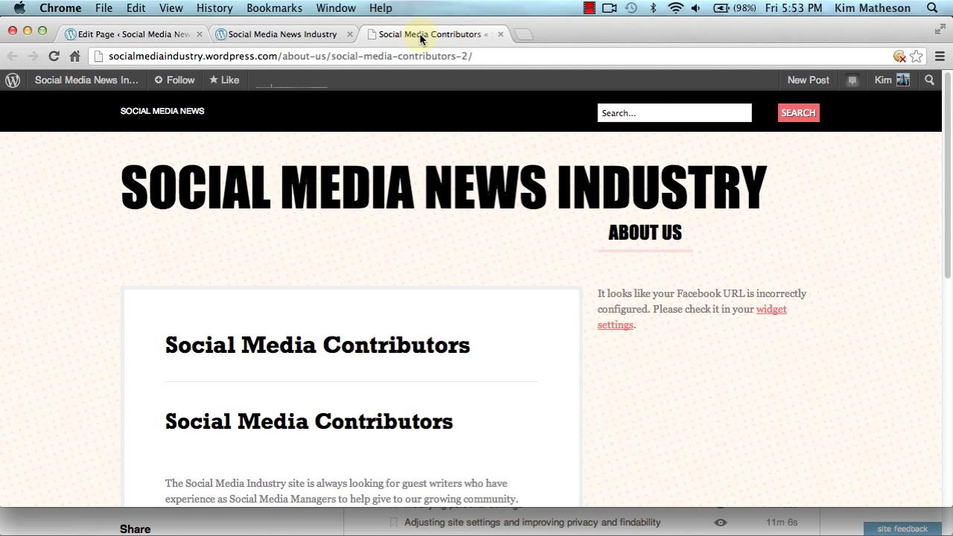
pyautogui.moveTo(949, 161); pyautogui.dragTo(949, 267)
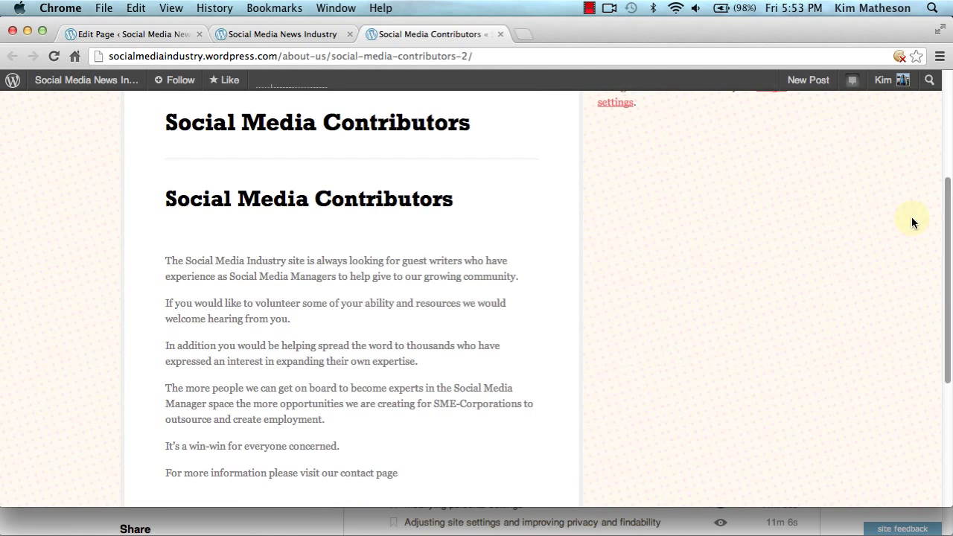
# Show All Pages to confirm Social Media Contributors is nested under About Us.
pyautogui.click(95, 35)
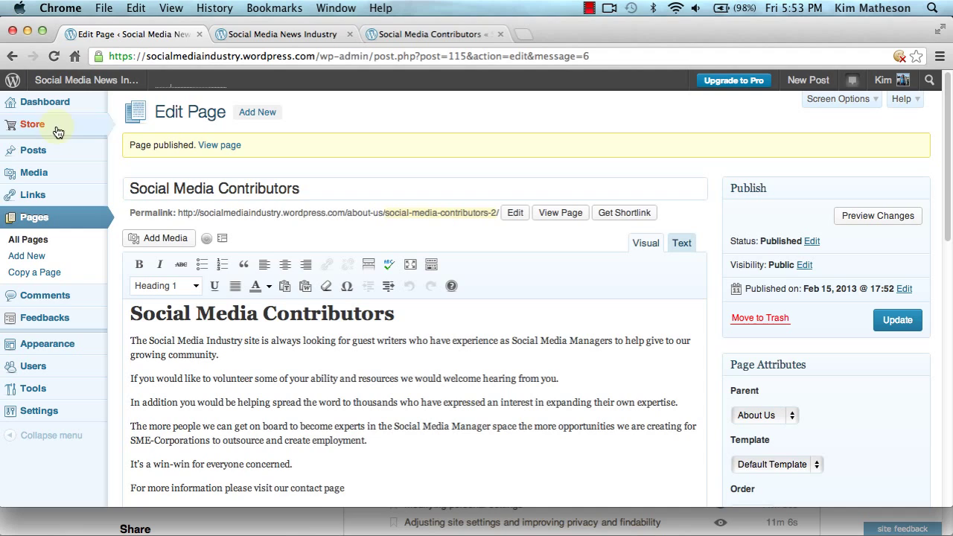
pyautogui.click(32, 242)
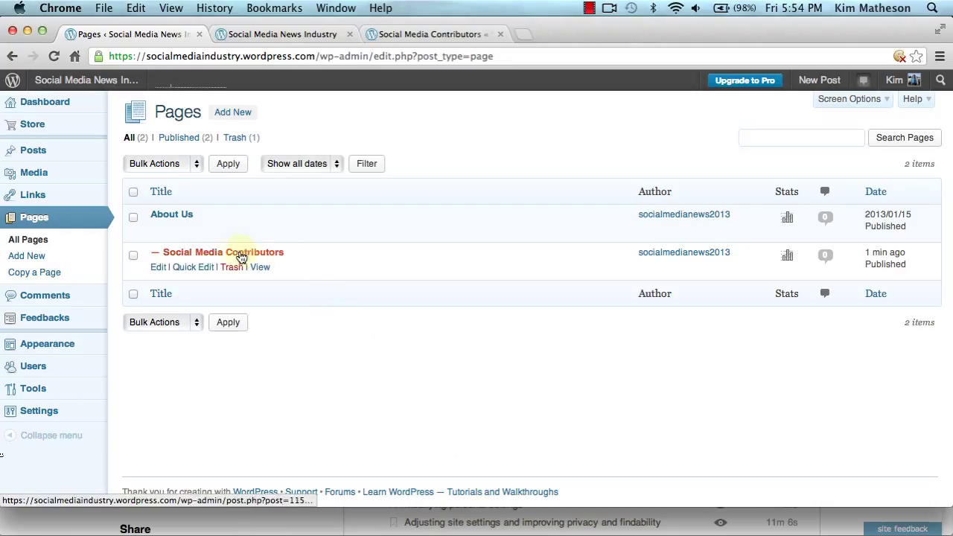
# Change Social Media Contributors' Parent to (no parent) and update the page.
pyautogui.click(162, 272)
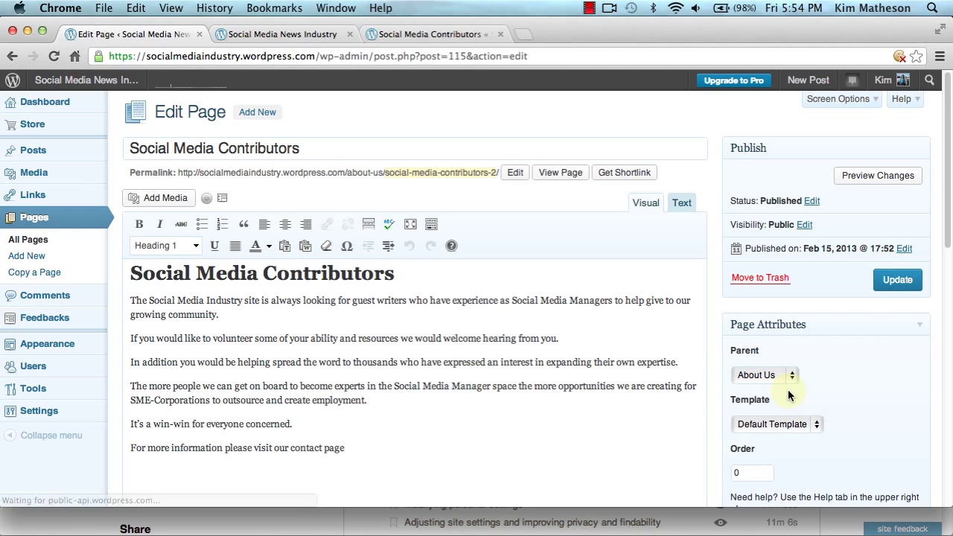
pyautogui.click(790, 380)
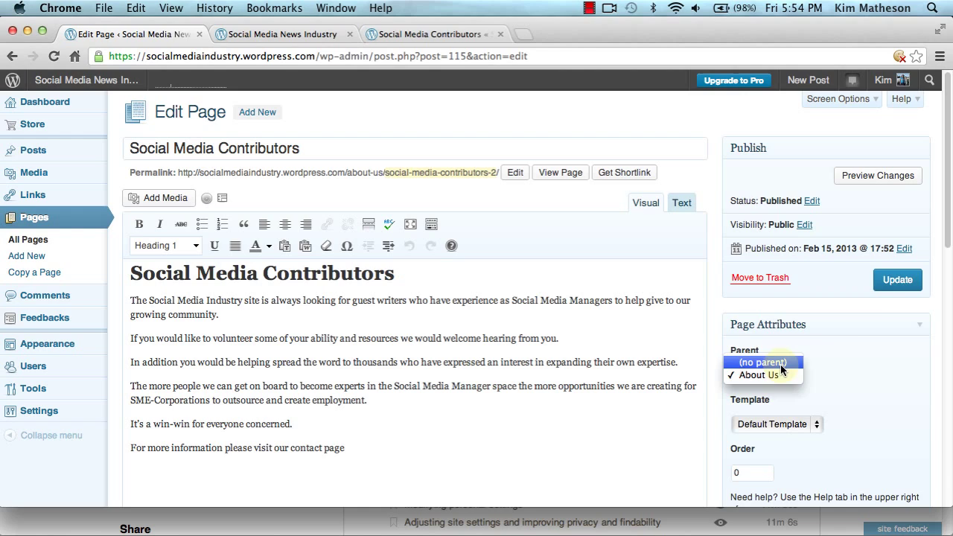
pyautogui.click(778, 362)
pyautogui.click(900, 283)
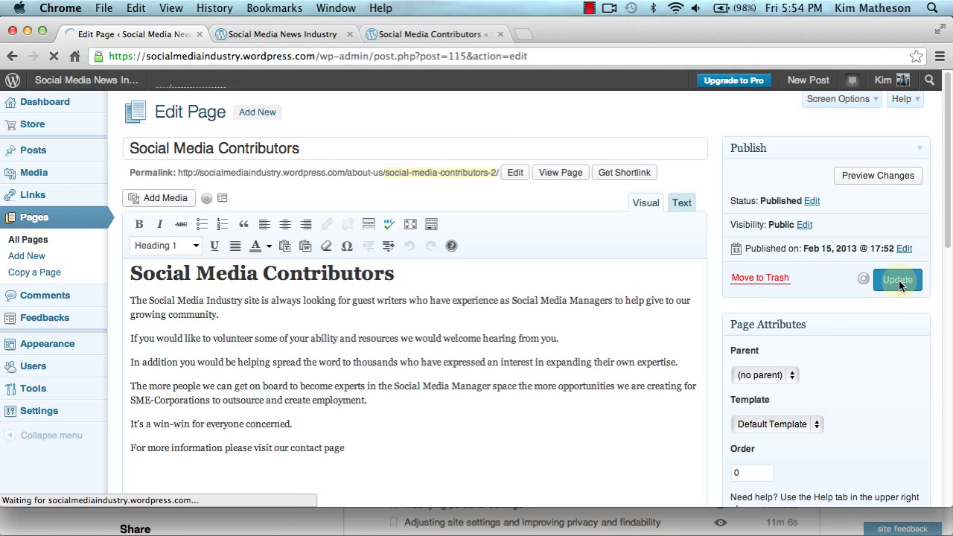
# Reload the live site to see Social Media Contributors as its own menu item.
pyautogui.click(295, 35)
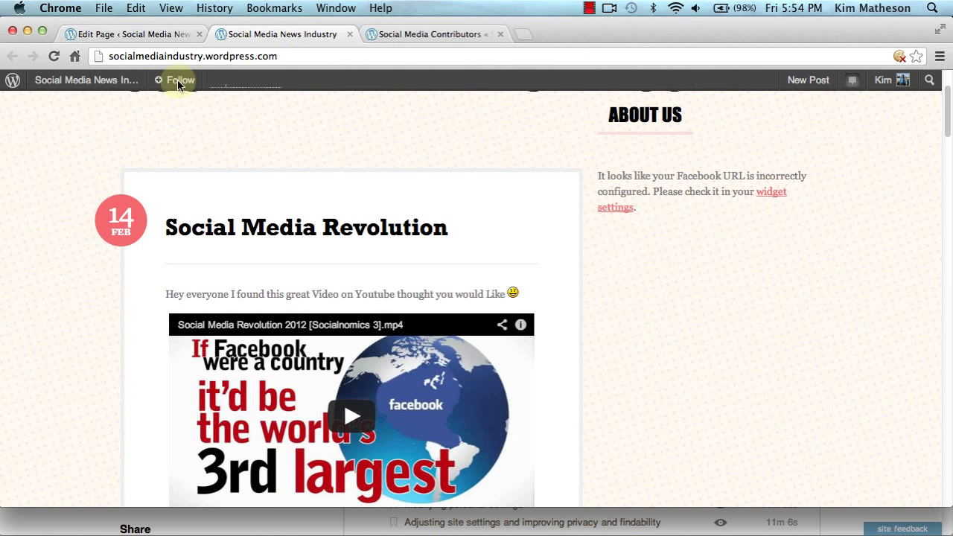
pyautogui.click(54, 57)
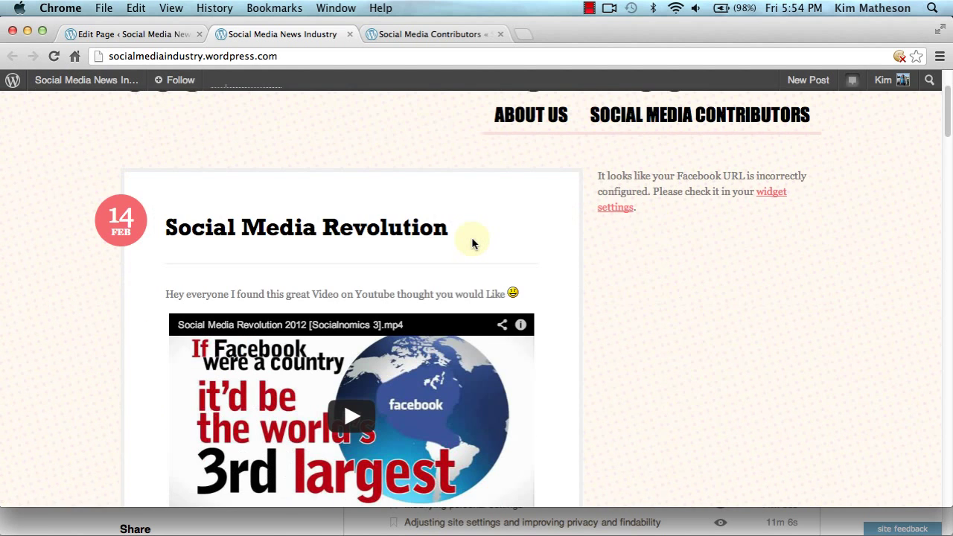
pyautogui.scroll(2, 765, 238)
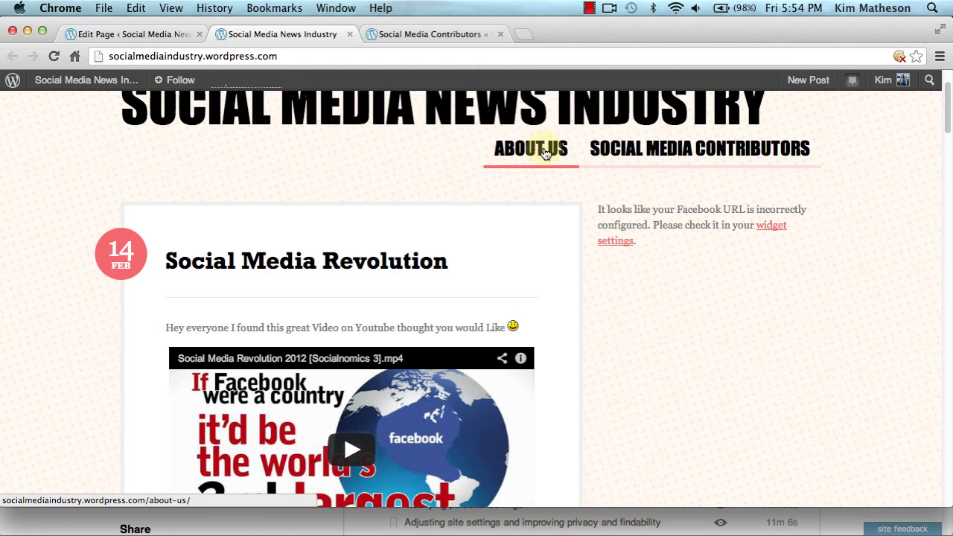
# Set the page's Parent back to About Us and update it.
pyautogui.click(174, 37)
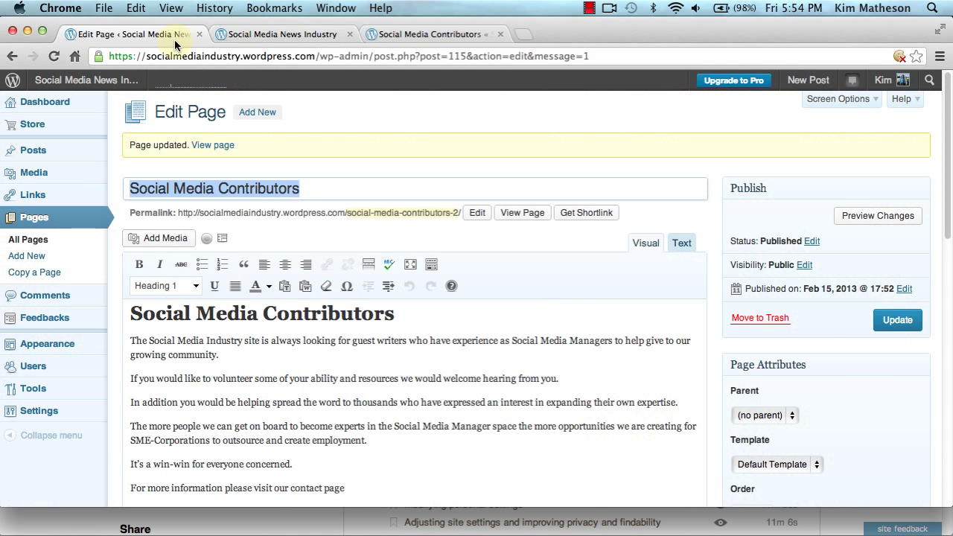
pyautogui.click(792, 415)
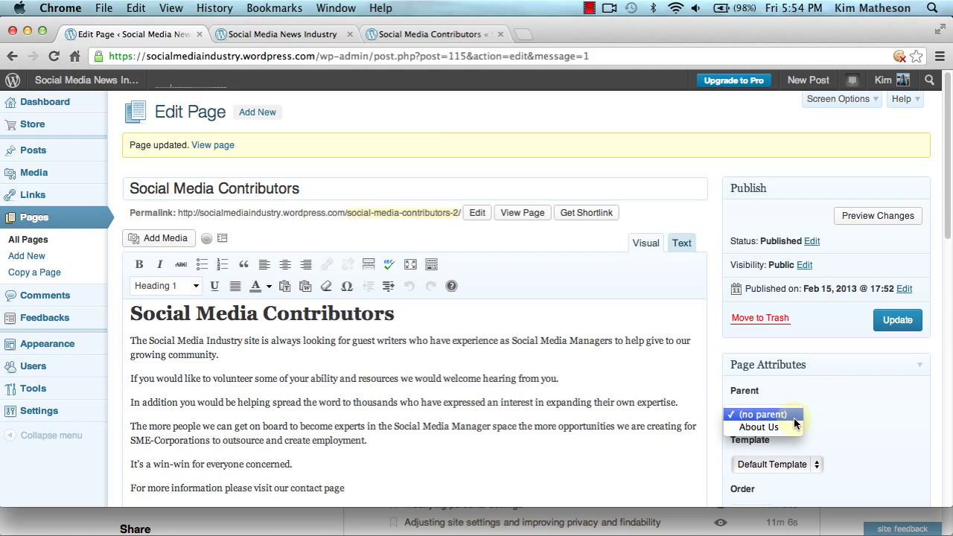
pyautogui.click(778, 428)
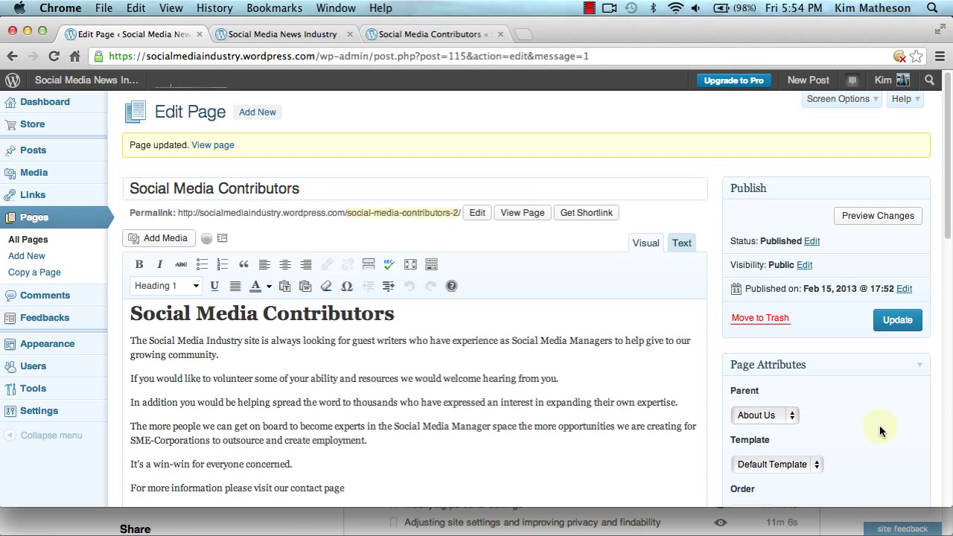
pyautogui.click(898, 322)
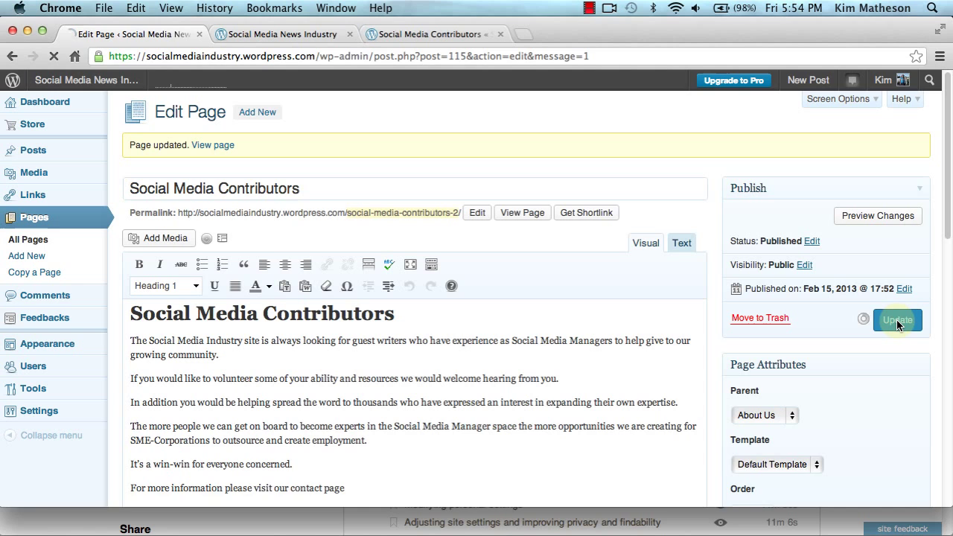
# Reload the live site and check Social Media Contributors appears under About Us.
pyautogui.click(246, 35)
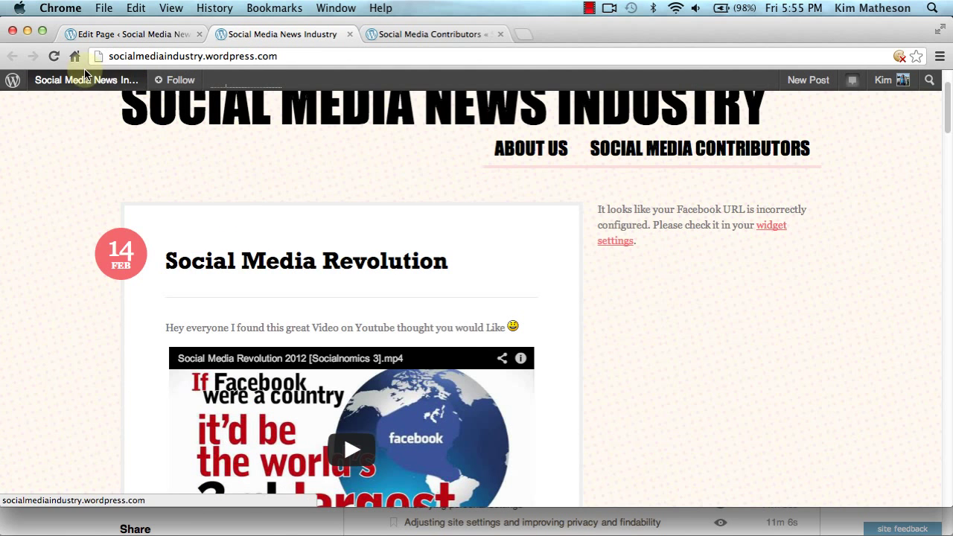
pyautogui.moveTo(82, 80)
pyautogui.click(54, 56)
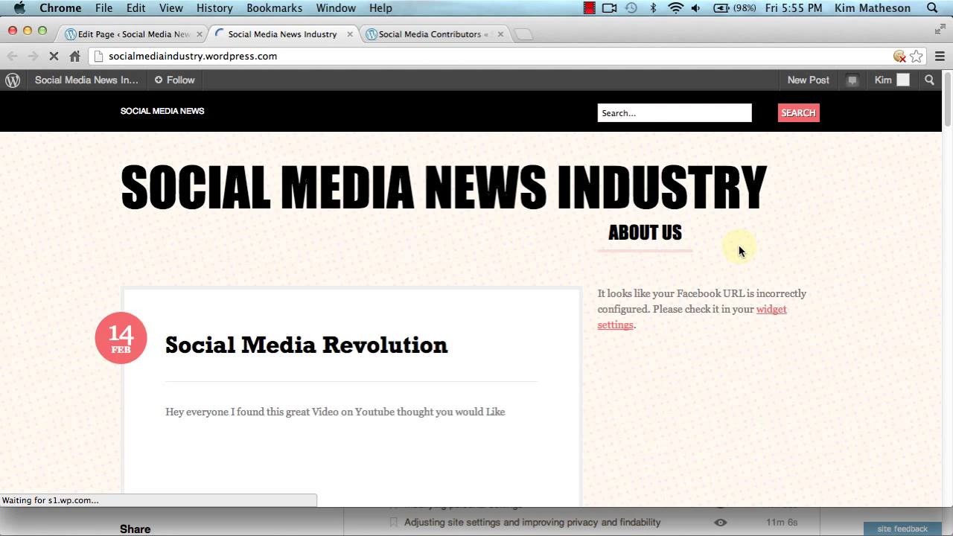
pyautogui.scroll(-2, 734, 240)
pyautogui.moveTo(656, 163)
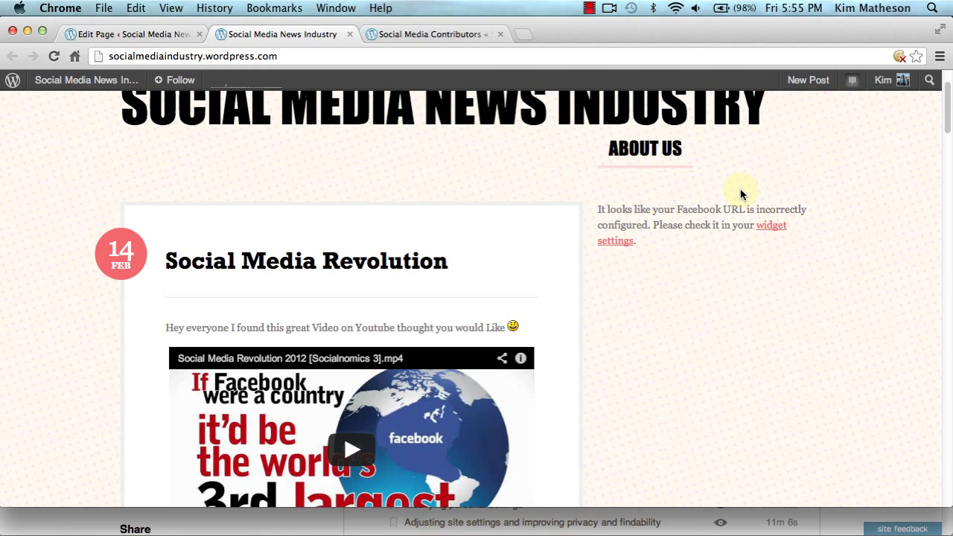
pyautogui.click(159, 37)
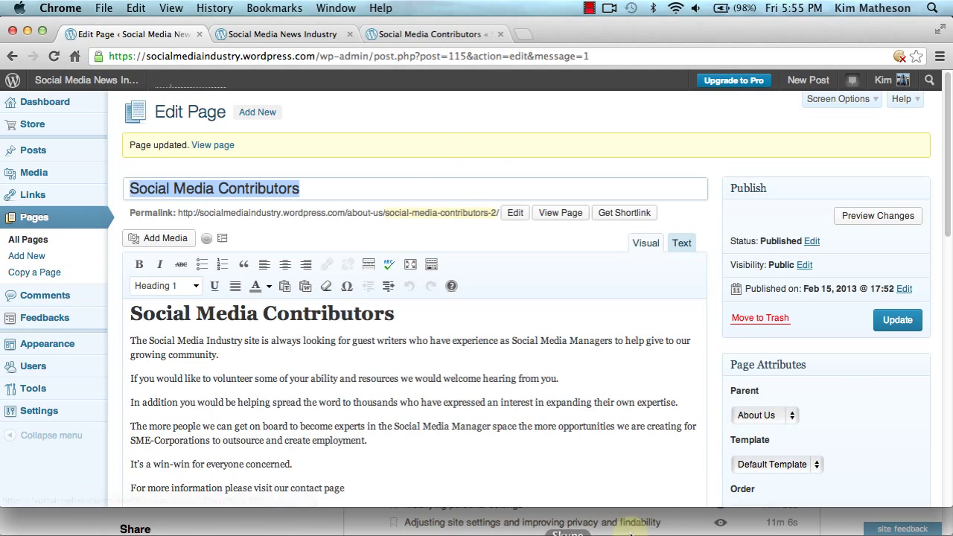
pyautogui.scroll(-5, 937, 289)
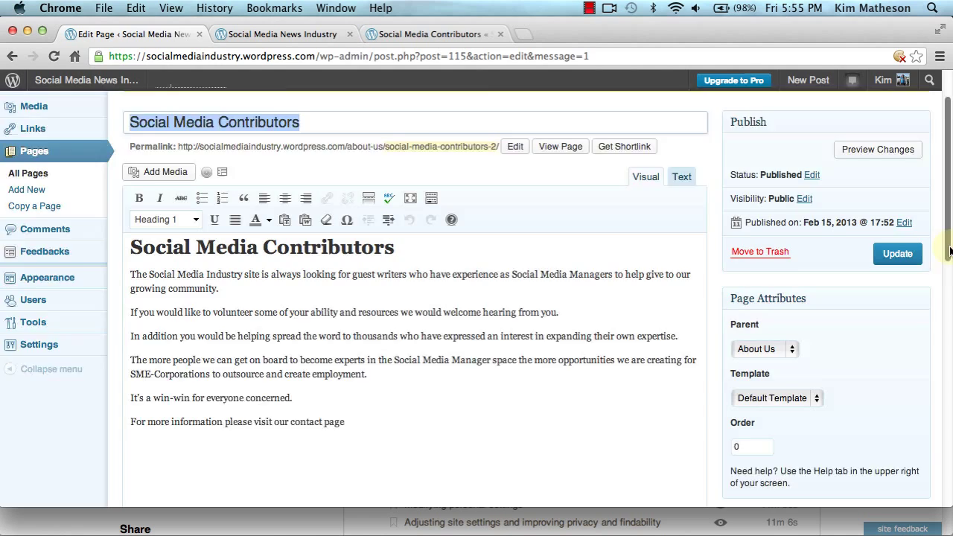
pyautogui.click(791, 211)
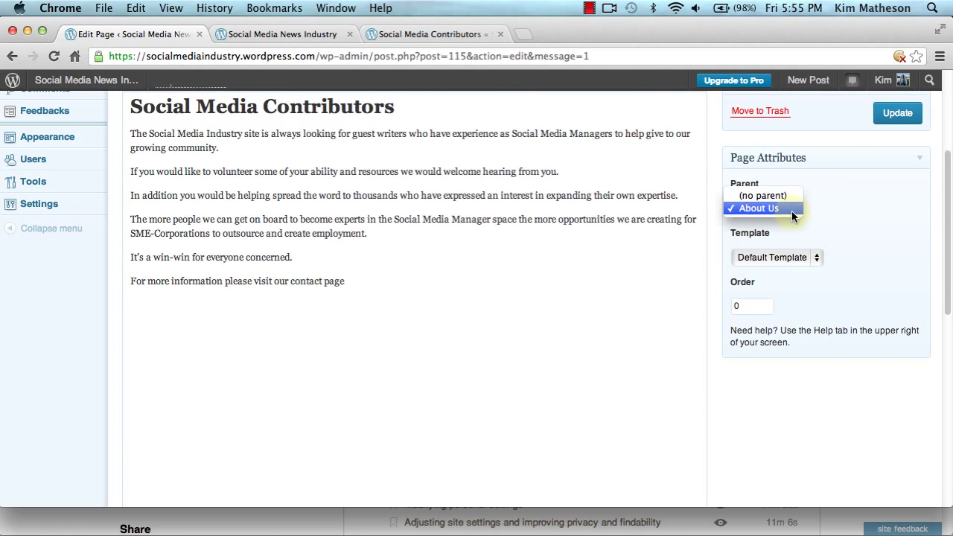
pyautogui.click(778, 208)
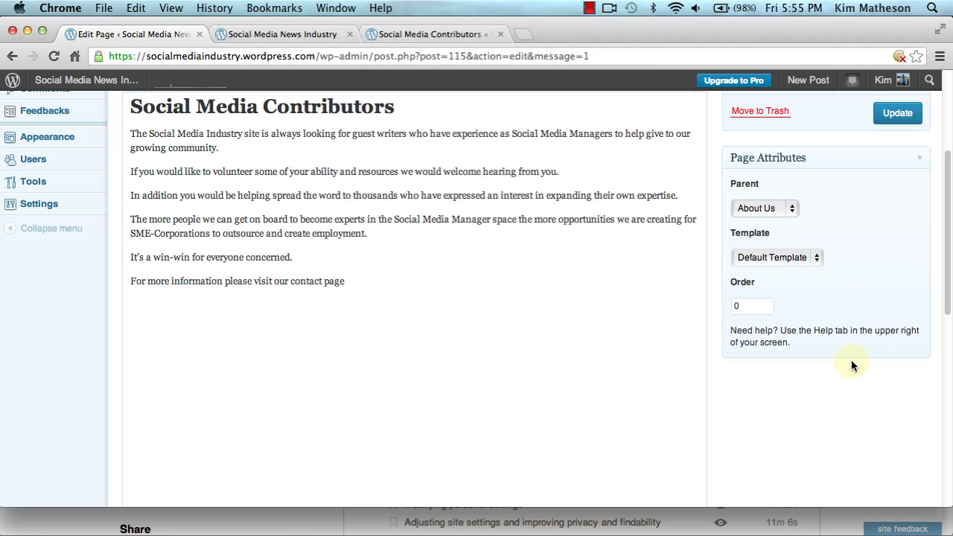
pyautogui.click(897, 112)
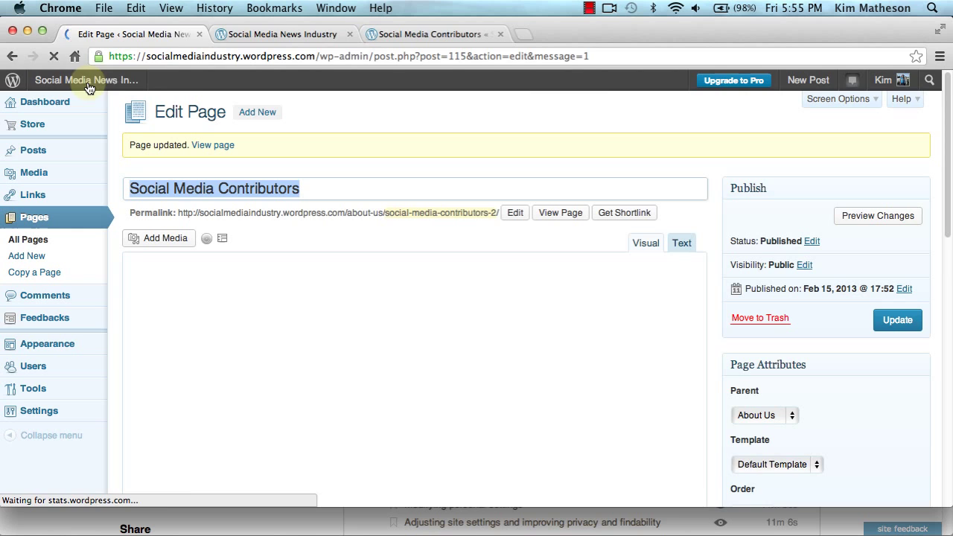
pyautogui.click(265, 37)
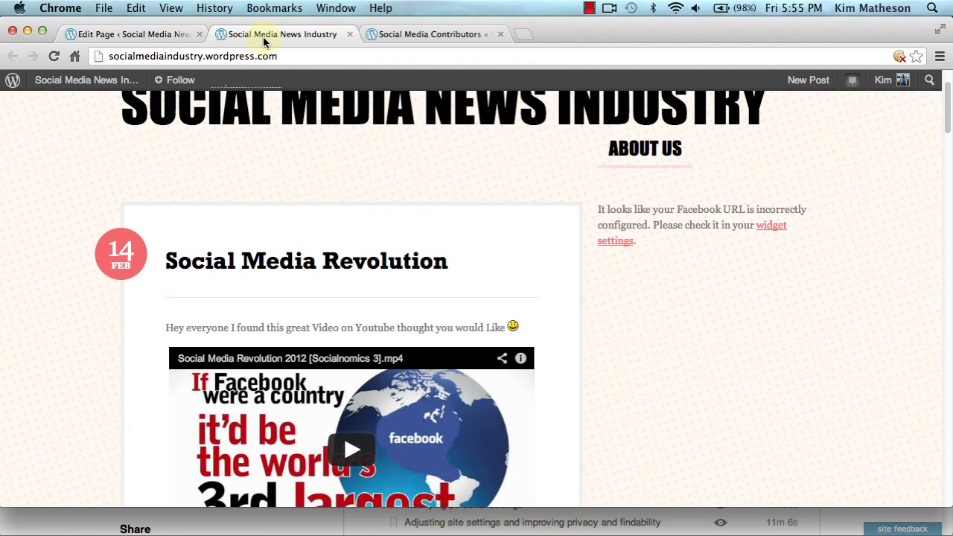
pyautogui.click(53, 58)
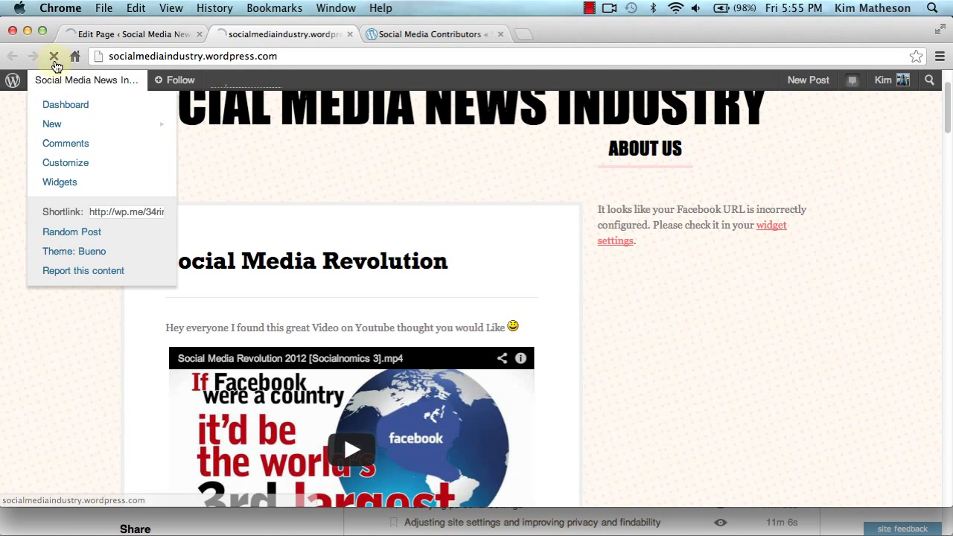